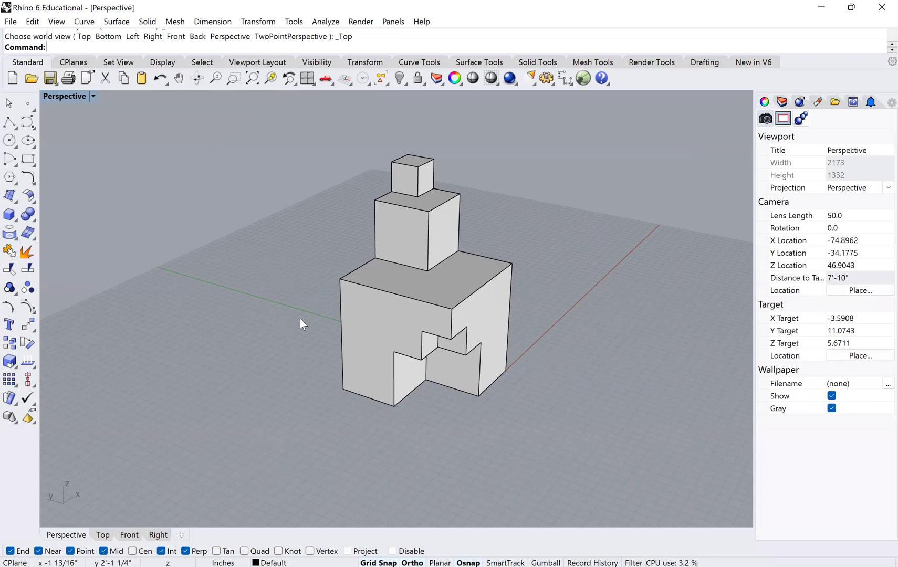
Step: Switch from the maximized Perspective viewport to the four-viewport layout
{"action": "right_click_drag", "start_coordinate": [312, 321], "coordinate": [281, 319]}
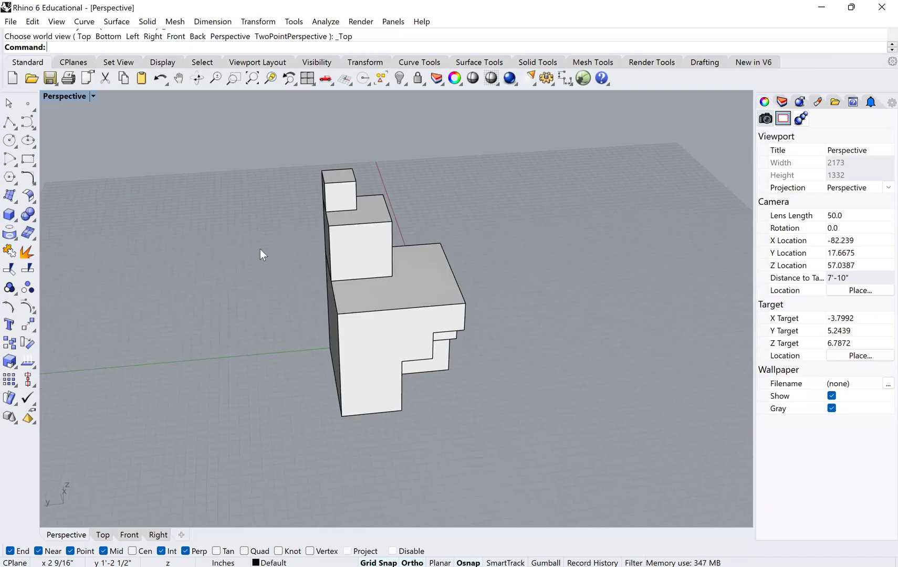
{"action": "double_click", "coordinate": [62, 96]}
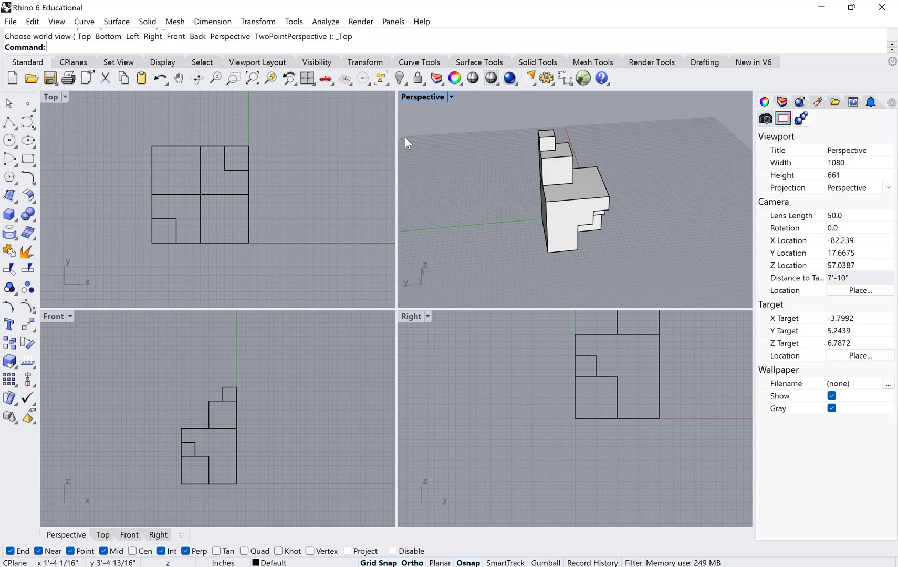
{"action": "double_click", "coordinate": [413, 98]}
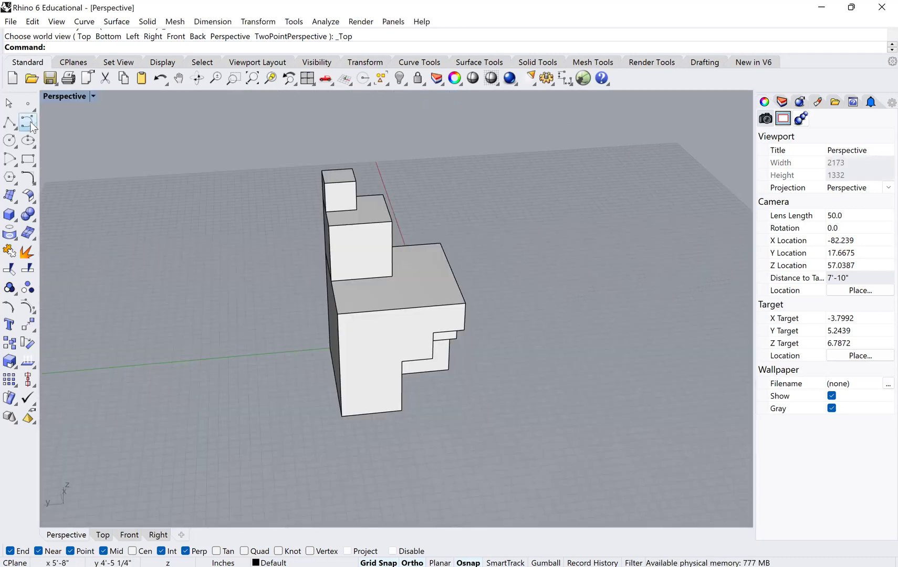
{"action": "double_click", "coordinate": [52, 96]}
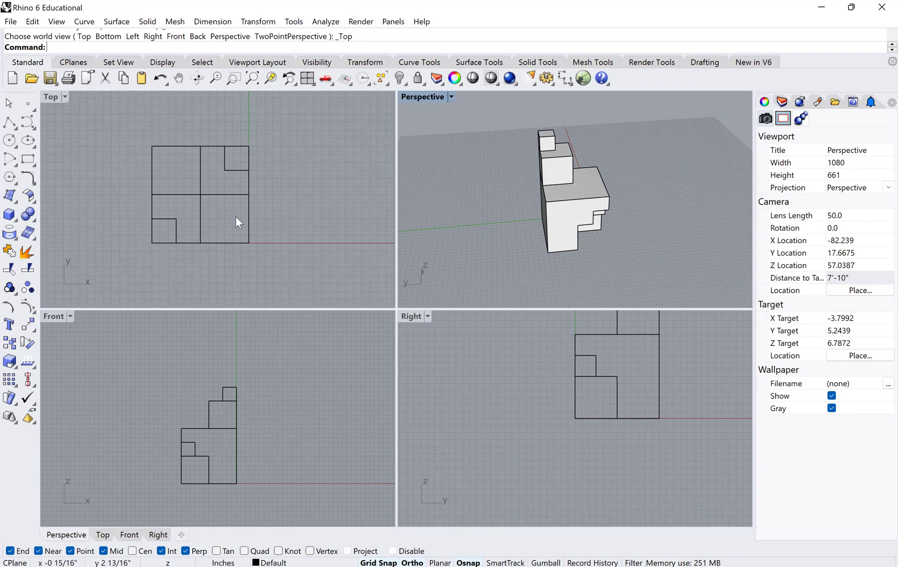
Step: Set the Top viewport to the Perspective view and frame the stacked block model in it from an angle
{"action": "left_click", "coordinate": [65, 96]}
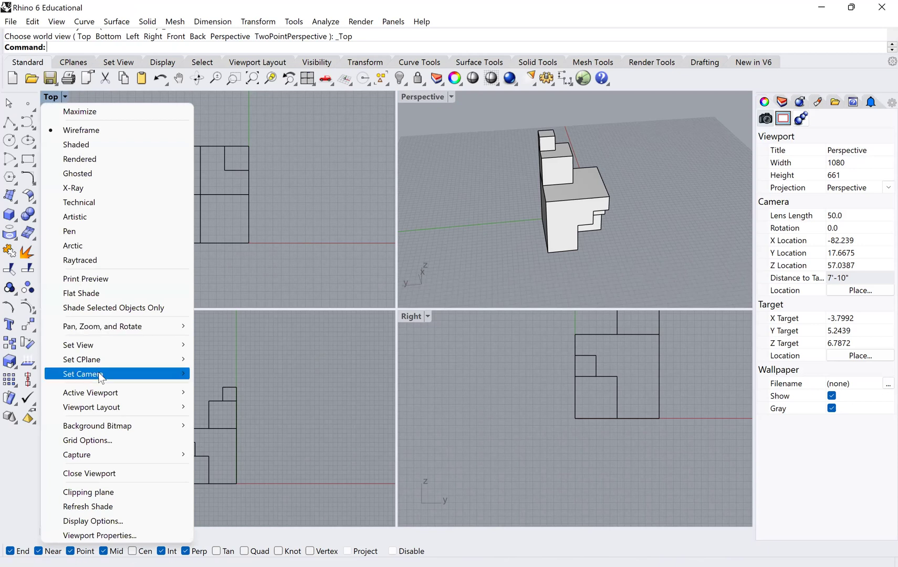
{"action": "left_click", "coordinate": [173, 347]}
{"action": "mouse_move", "coordinate": [206, 348]}
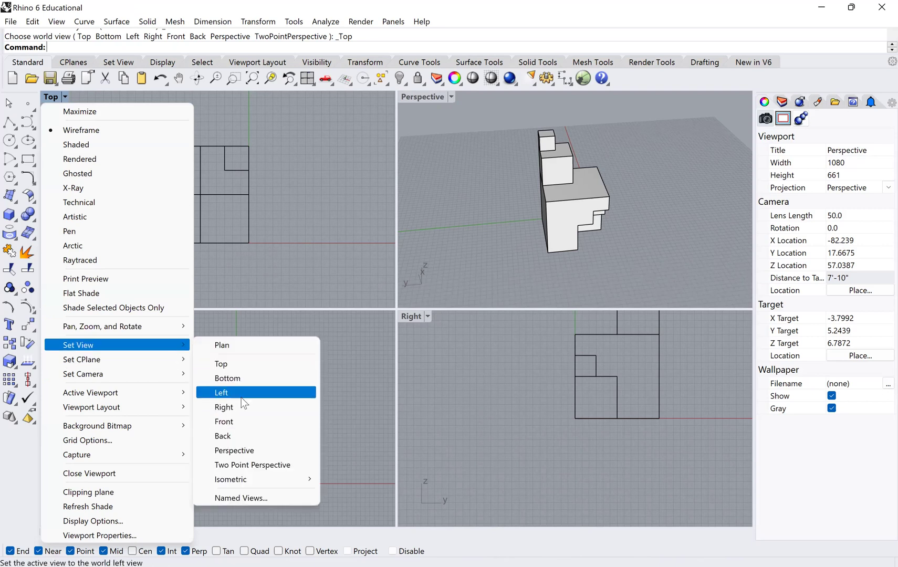
{"action": "left_click", "coordinate": [225, 450]}
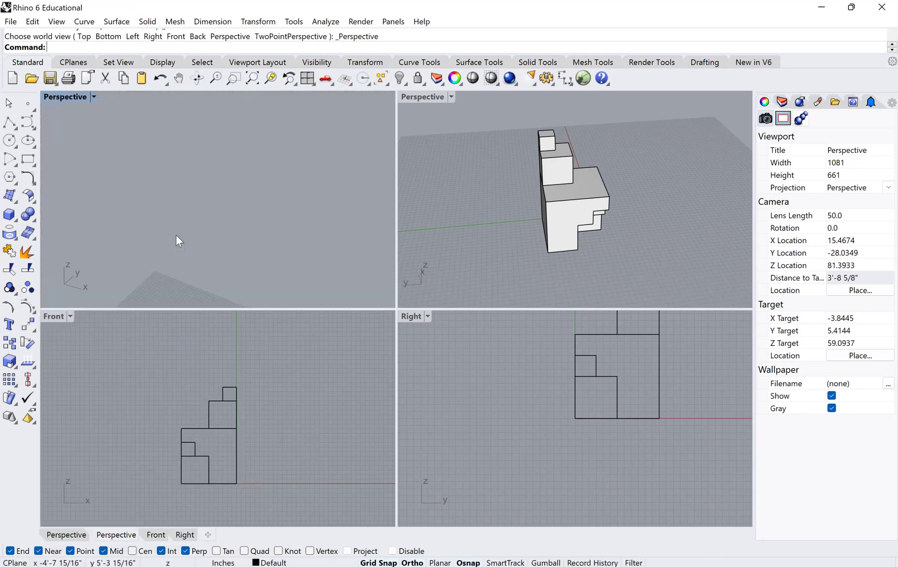
{"action": "right_click_drag", "start_coordinate": [199, 163], "coordinate": [199, 156]}
{"action": "scroll", "coordinate": [199, 156], "scroll_direction": "down", "scroll_amount": 10}
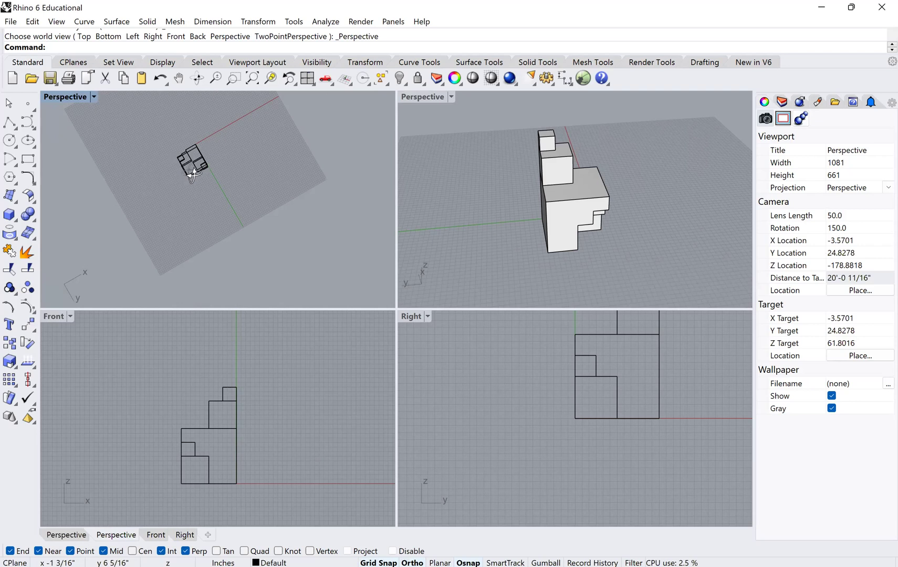
{"action": "right_click_drag", "start_coordinate": [210, 262], "coordinate": [195, 213]}
{"action": "scroll", "coordinate": [197, 199], "scroll_direction": "up", "scroll_amount": 7}
{"action": "scroll", "coordinate": [209, 229], "scroll_direction": "down", "scroll_amount": 6}
{"action": "scroll", "coordinate": [195, 213], "scroll_direction": "up", "scroll_amount": 6}
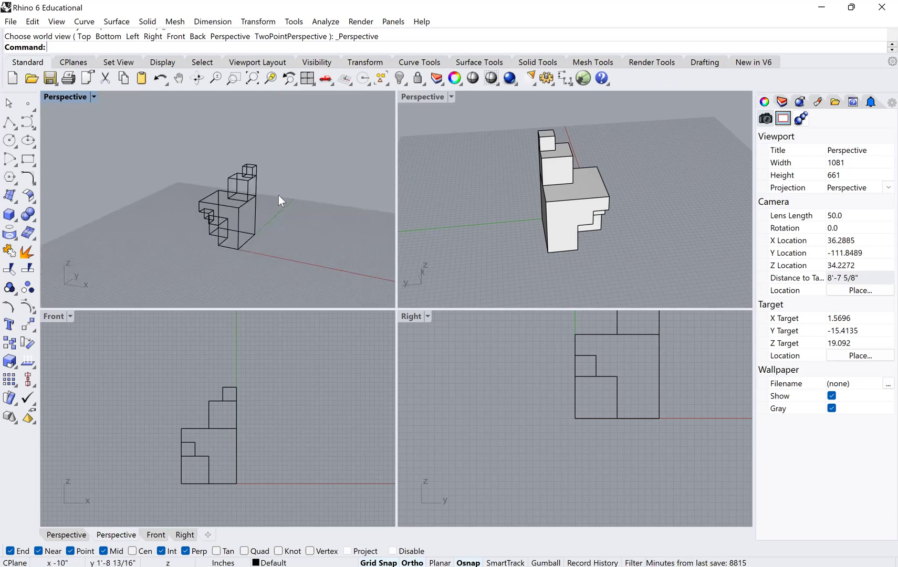
{"action": "scroll", "coordinate": [263, 225], "scroll_direction": "up", "scroll_amount": 5}
{"action": "right_click_drag", "start_coordinate": [247, 230], "coordinate": [207, 233]}
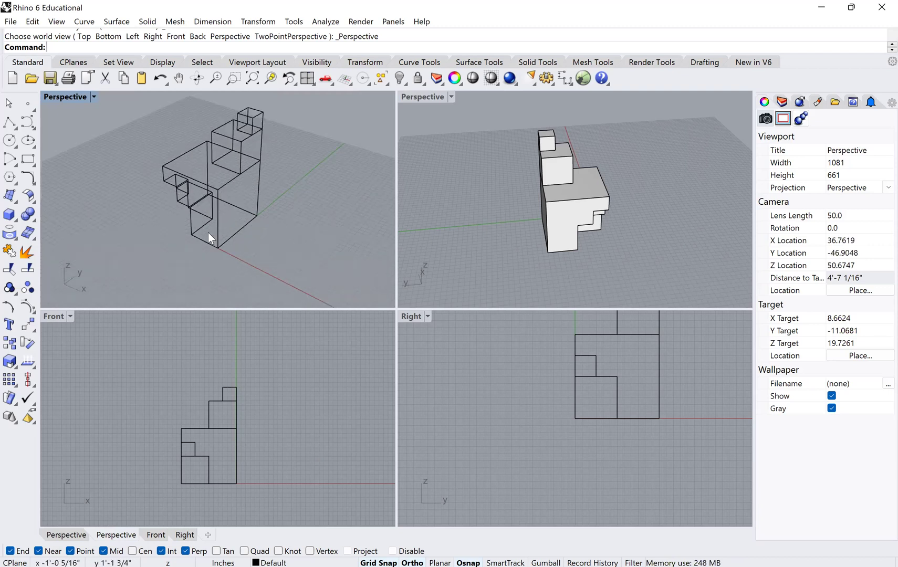
Step: Try the Technical display mode in the wireframe Perspective viewport and set that viewport to Shaded
{"action": "left_click", "coordinate": [94, 96]}
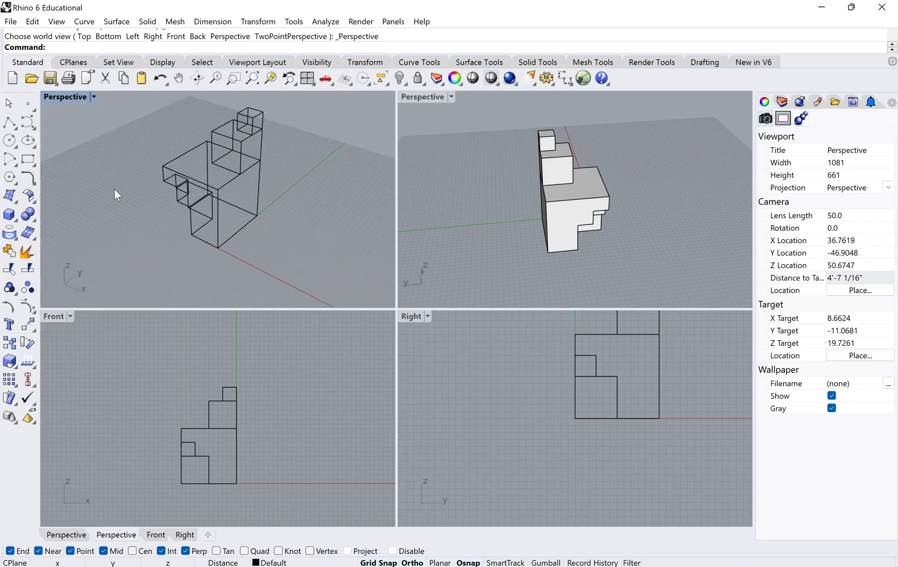
{"action": "left_click", "coordinate": [140, 202]}
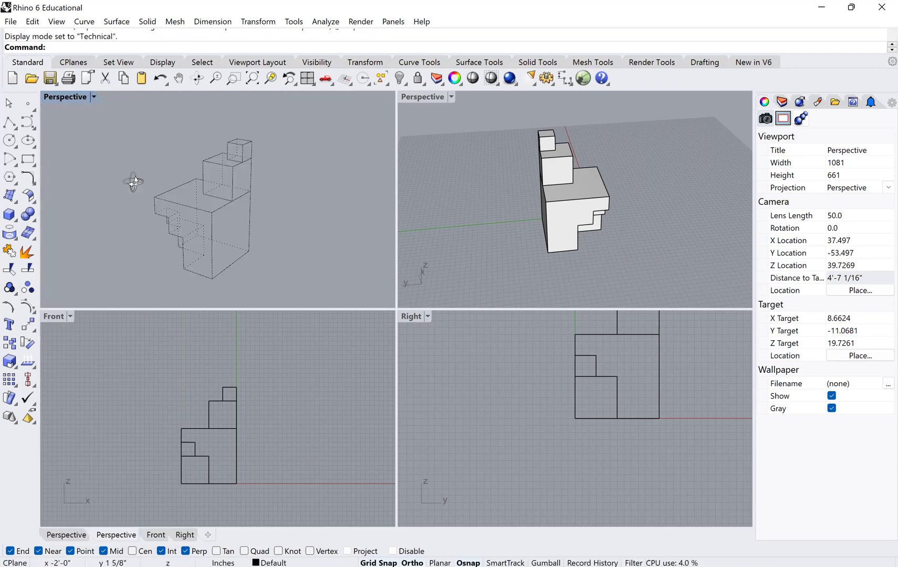
{"action": "left_click", "coordinate": [95, 97]}
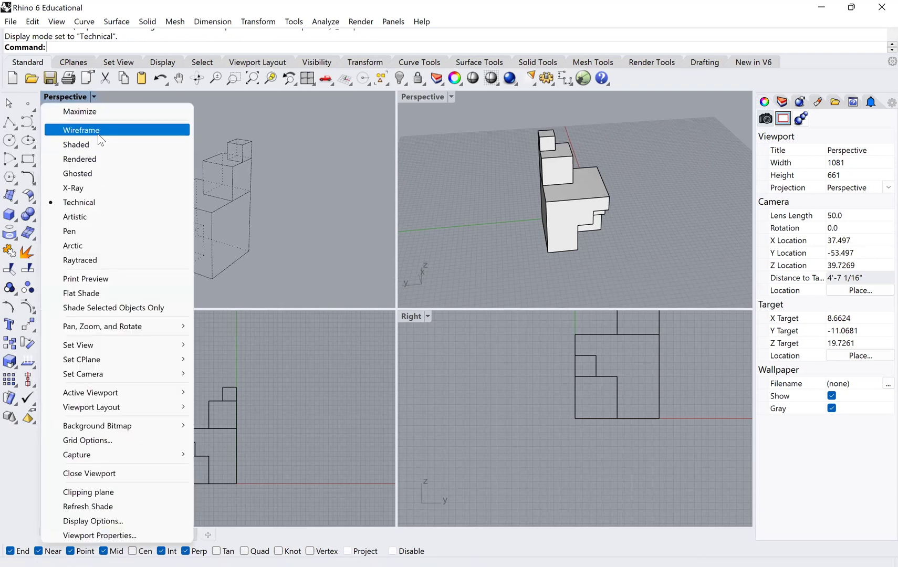
{"action": "left_click", "coordinate": [97, 146]}
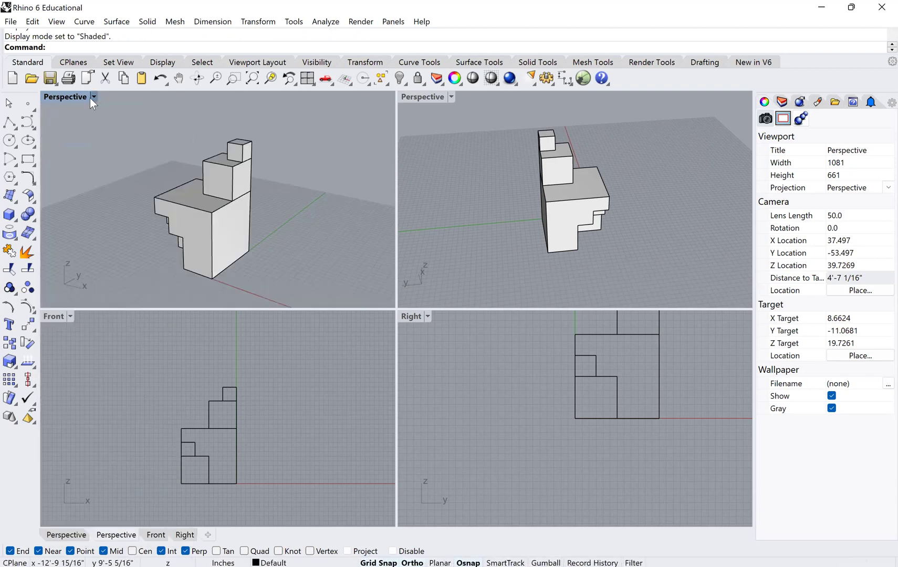
Step: Set the newly shaded Perspective viewport to the northeast (NE) isometric view
{"action": "left_click", "coordinate": [93, 98]}
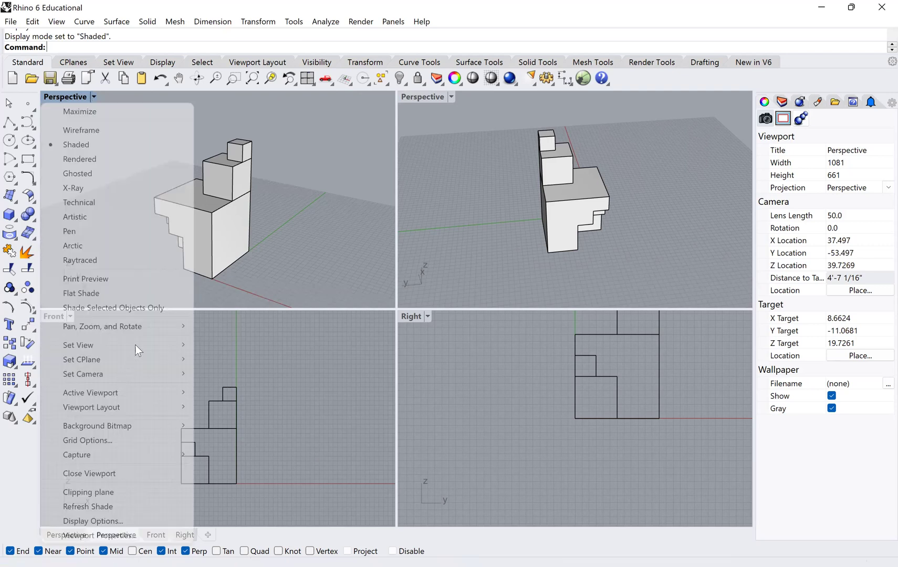
{"action": "mouse_move", "coordinate": [134, 344]}
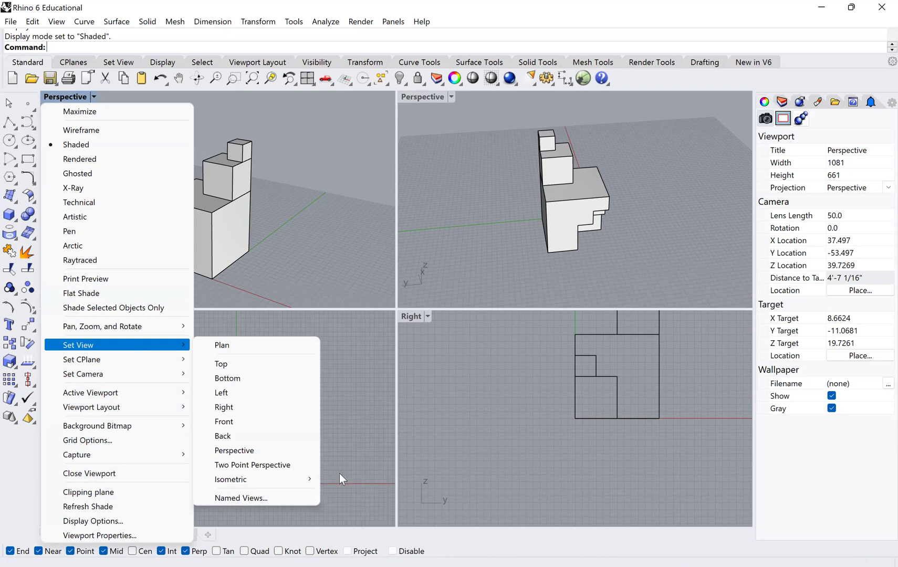
{"action": "left_click", "coordinate": [301, 480]}
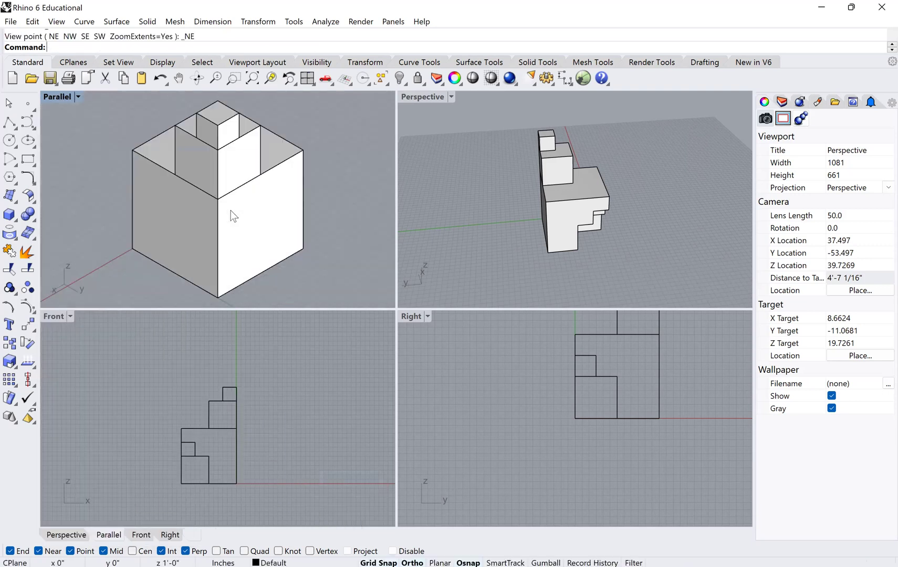
Step: Compare how the stacked block model looks from similar angles in the Parallel and Perspective viewports, and view it whole in the Right viewport
{"action": "right_click_drag", "start_coordinate": [234, 216], "coordinate": [254, 200]}
{"action": "scroll", "coordinate": [253, 200], "scroll_direction": "down", "scroll_amount": 4}
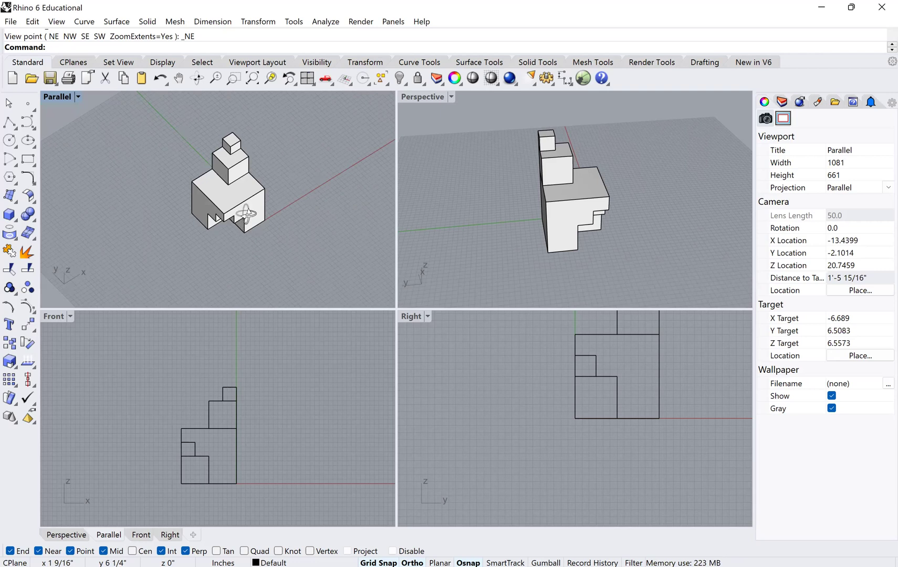
{"action": "scroll", "coordinate": [247, 210], "scroll_direction": "up", "scroll_amount": 2}
{"action": "right_click_drag", "start_coordinate": [165, 186], "coordinate": [192, 173]}
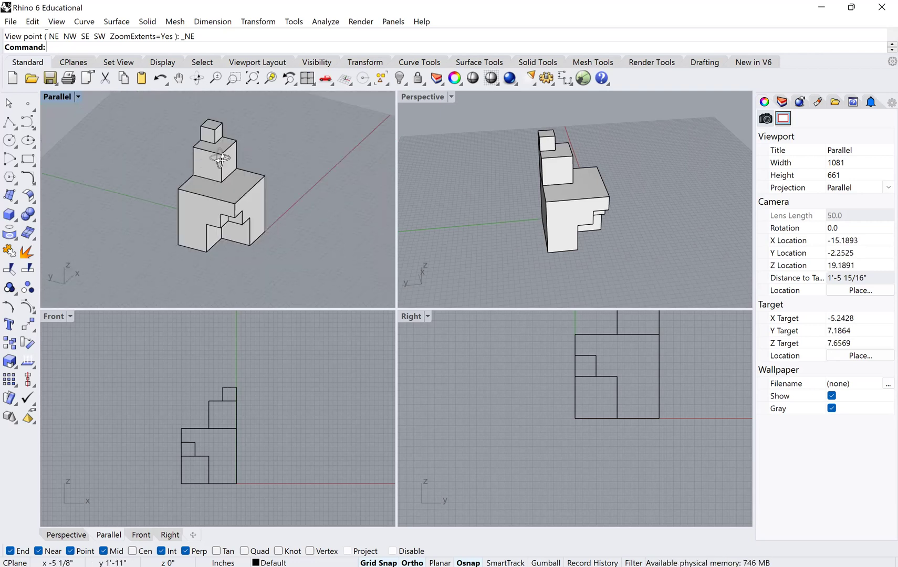
{"action": "right_click_drag", "start_coordinate": [263, 144], "coordinate": [137, 237]}
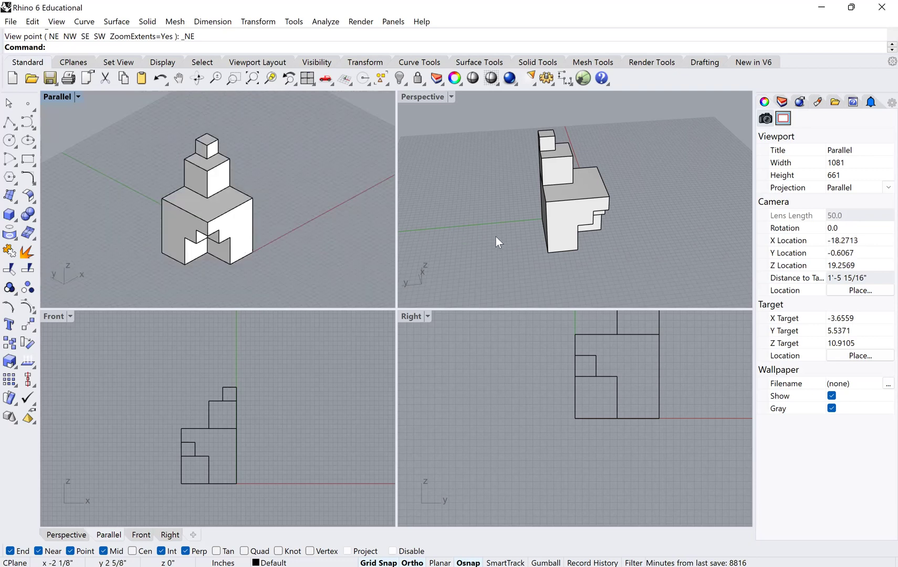
{"action": "right_click_drag", "start_coordinate": [520, 258], "coordinate": [458, 257]}
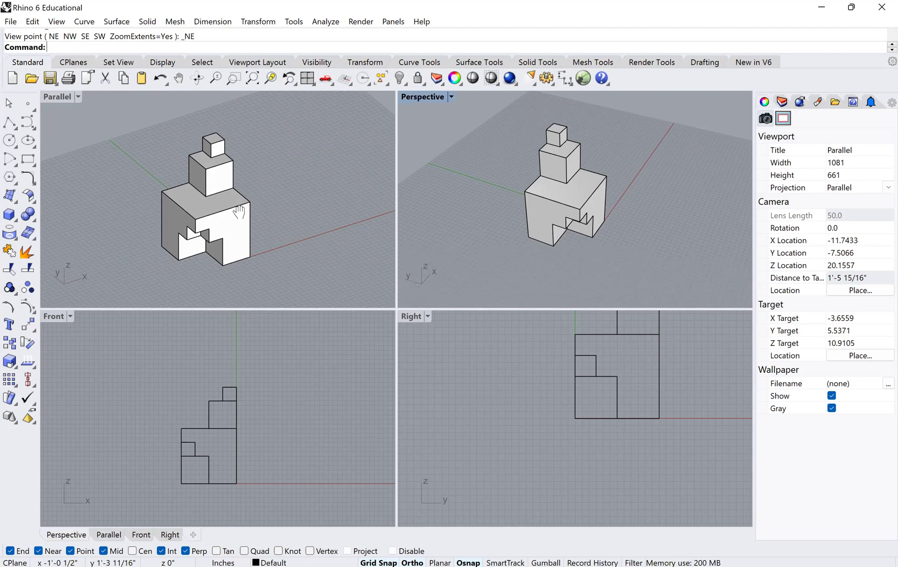
{"action": "right_click_drag", "start_coordinate": [239, 211], "coordinate": [254, 185], "text": "shift"}
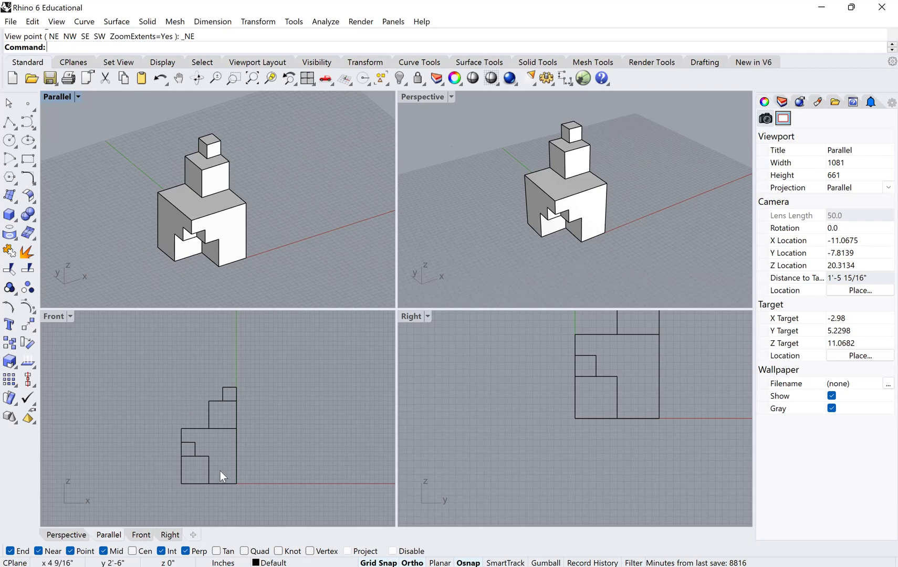
{"action": "scroll", "coordinate": [590, 393], "scroll_direction": "down", "scroll_amount": 1}
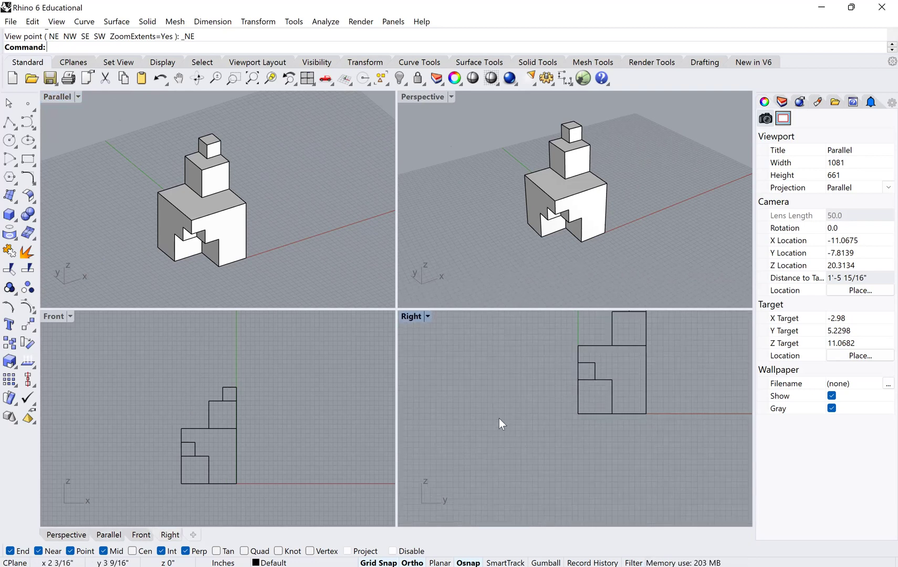
{"action": "scroll", "coordinate": [499, 419], "scroll_direction": "down", "scroll_amount": 2}
{"action": "left_click", "coordinate": [286, 236]}
{"action": "scroll", "coordinate": [287, 236], "scroll_direction": "down", "scroll_amount": 1}
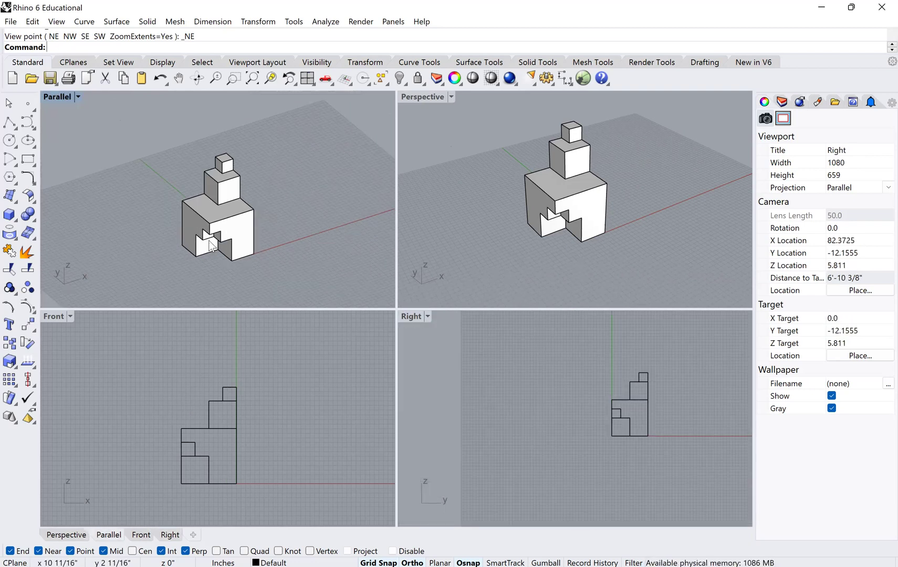
{"action": "scroll", "coordinate": [210, 246], "scroll_direction": "up", "scroll_amount": 1}
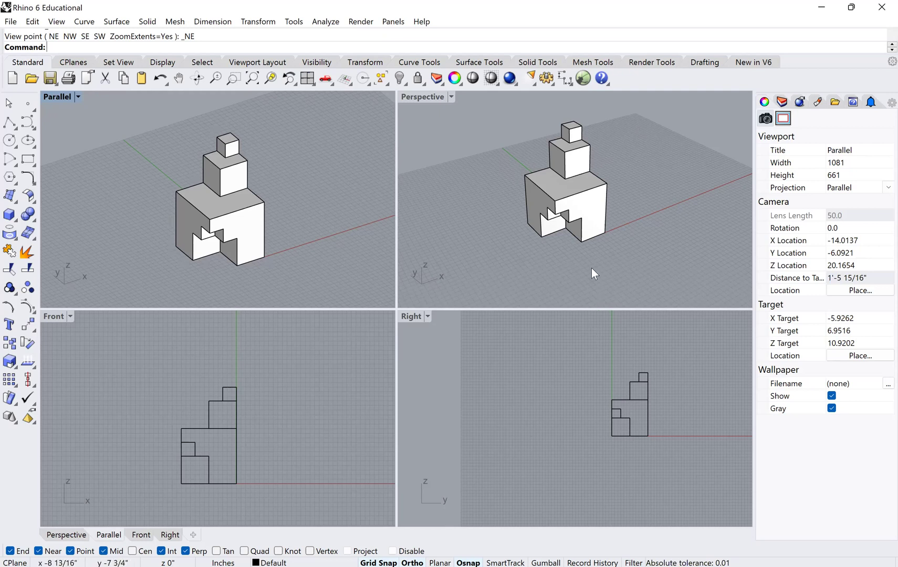
{"action": "right_click_drag", "start_coordinate": [507, 243], "coordinate": [532, 253], "text": "shift"}
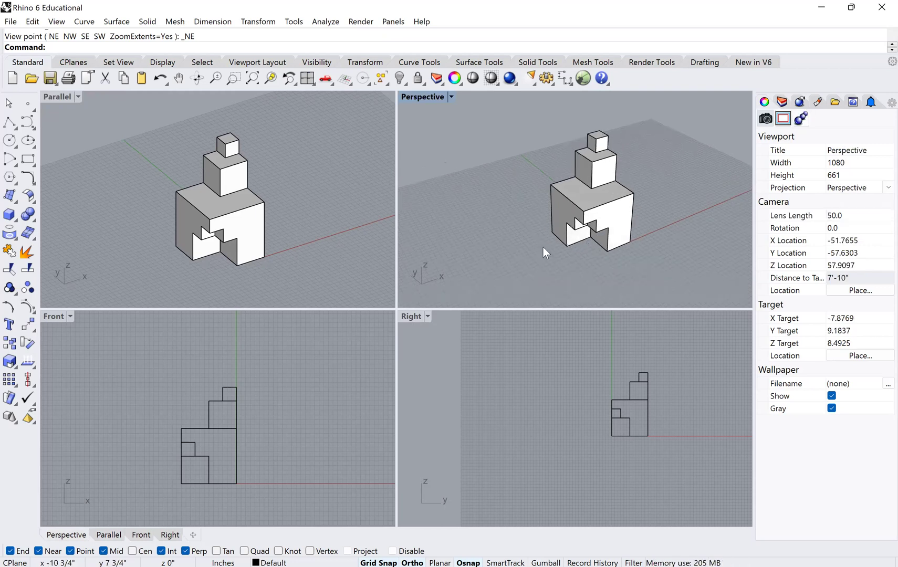
{"action": "scroll", "coordinate": [528, 223], "scroll_direction": "down", "scroll_amount": 2}
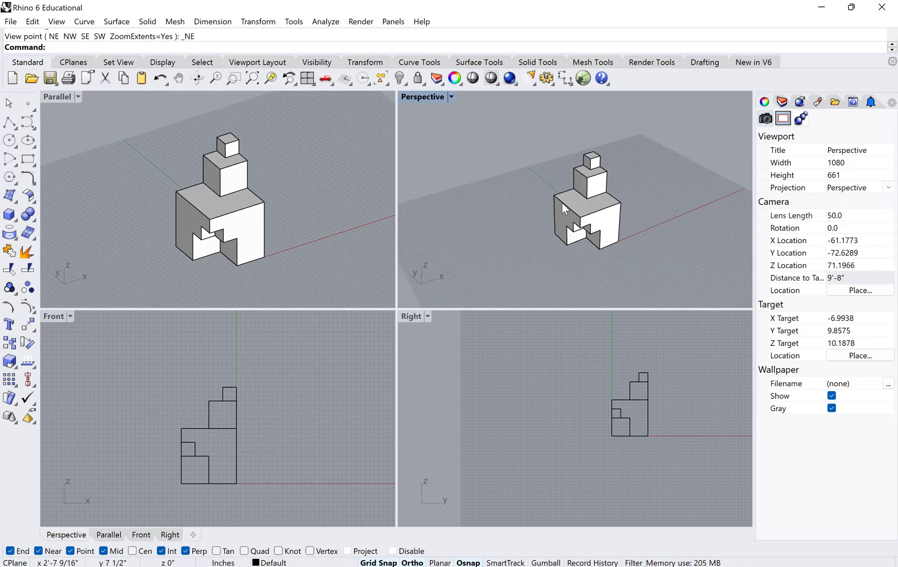
Step: Try to move the large notched base block along the ground plane in the Perspective viewport
{"action": "left_click", "coordinate": [591, 220]}
{"action": "right_click", "coordinate": [591, 220]}
{"action": "left_click", "coordinate": [548, 257]}
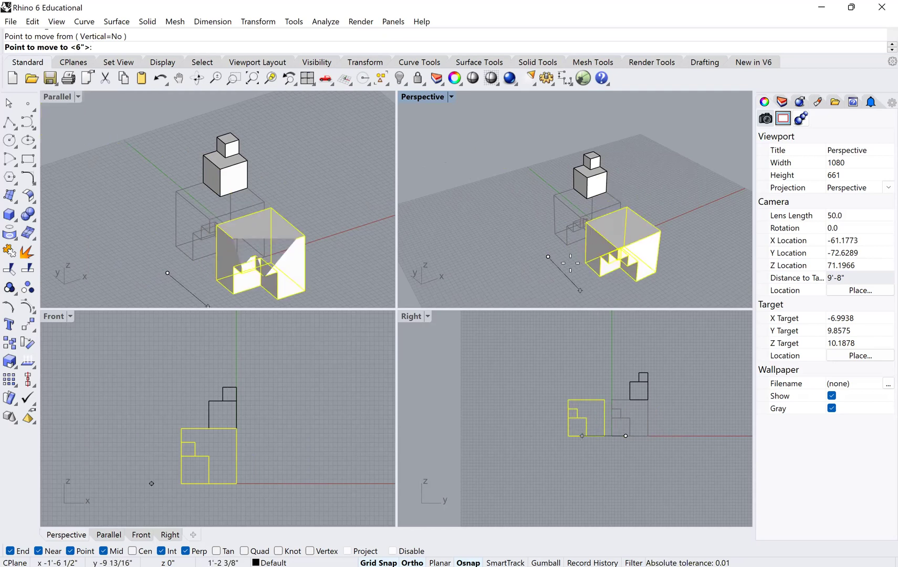
{"action": "left_click", "coordinate": [567, 263]}
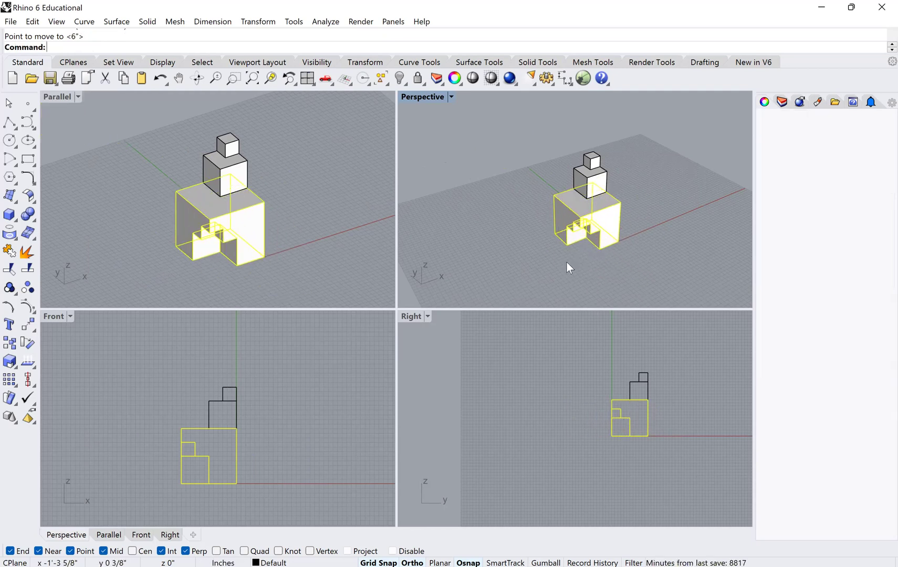
{"action": "left_click", "coordinate": [489, 222]}
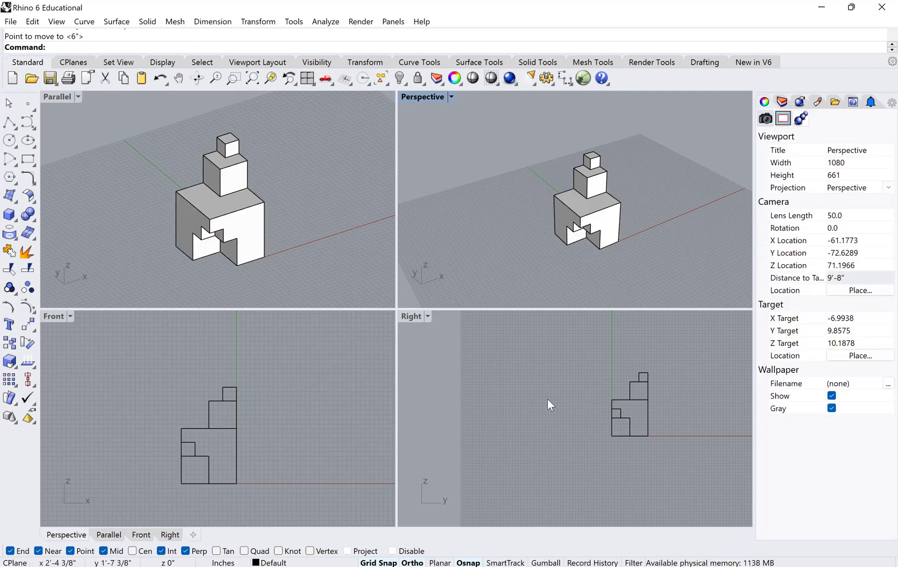
Step: Try to move the large notched base block straight up in the Front viewport
{"action": "left_click", "coordinate": [237, 463]}
{"action": "type", "text": "M"}
{"action": "key", "text": "Return"}
{"action": "left_click", "coordinate": [256, 470]}
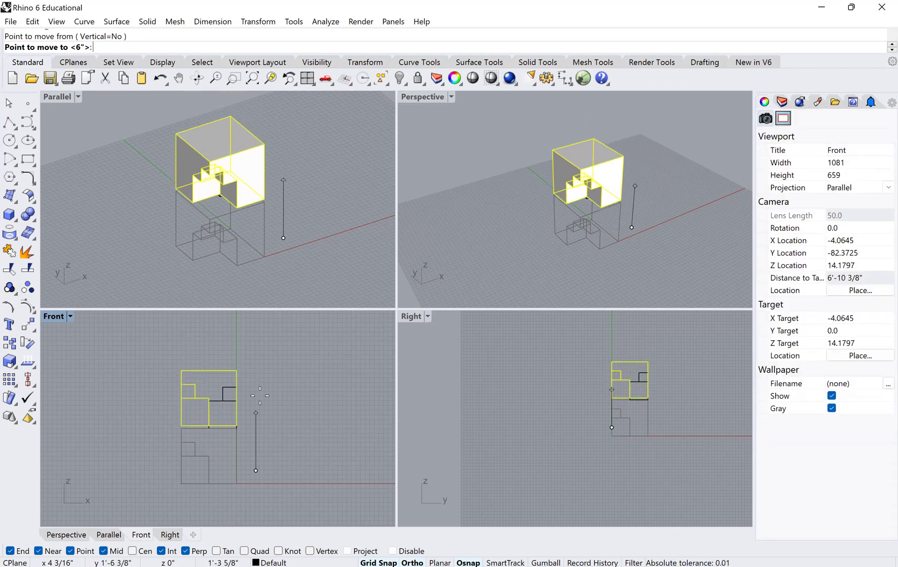
{"action": "left_click", "coordinate": [256, 410]}
{"action": "key", "text": "Escape"}
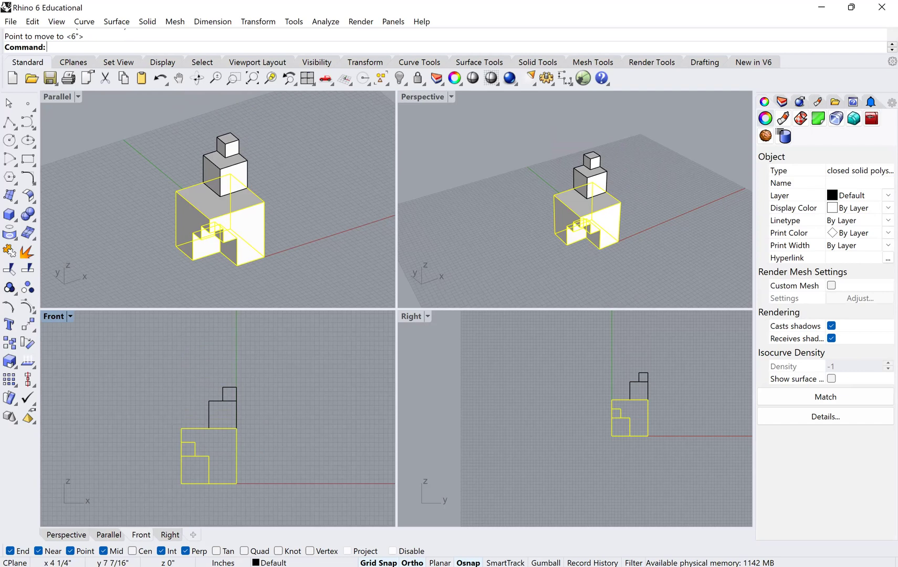
Step: Move the base block in the Front viewport from its lower corner endpoint to the smallest cube's top corner, and undo the move
{"action": "key", "text": "Return"}
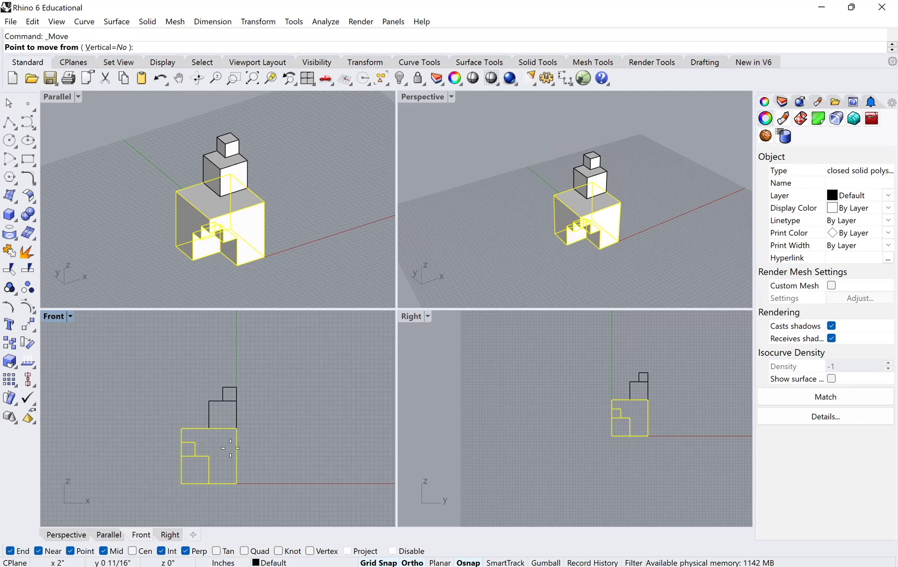
{"action": "left_click", "coordinate": [236, 483]}
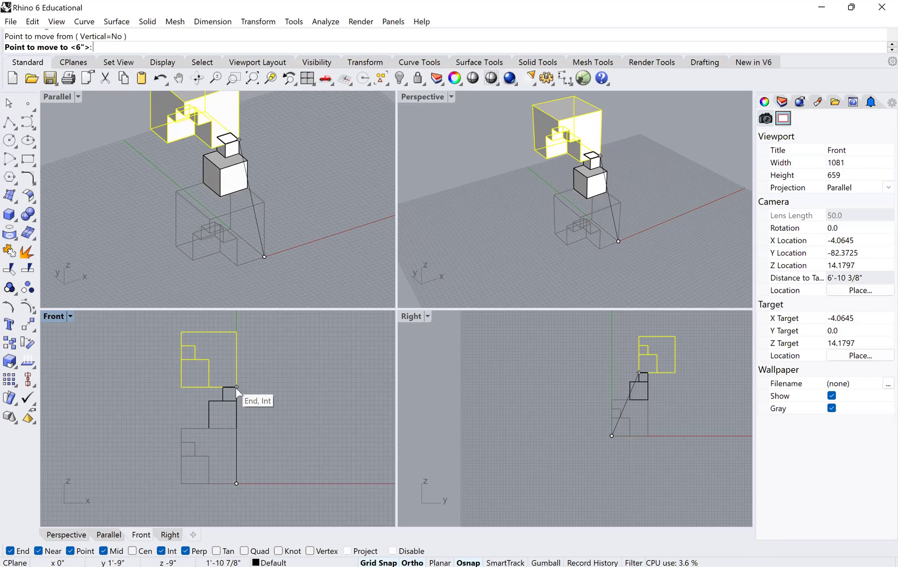
{"action": "left_click", "coordinate": [237, 387]}
{"action": "key", "text": "ctrl+z"}
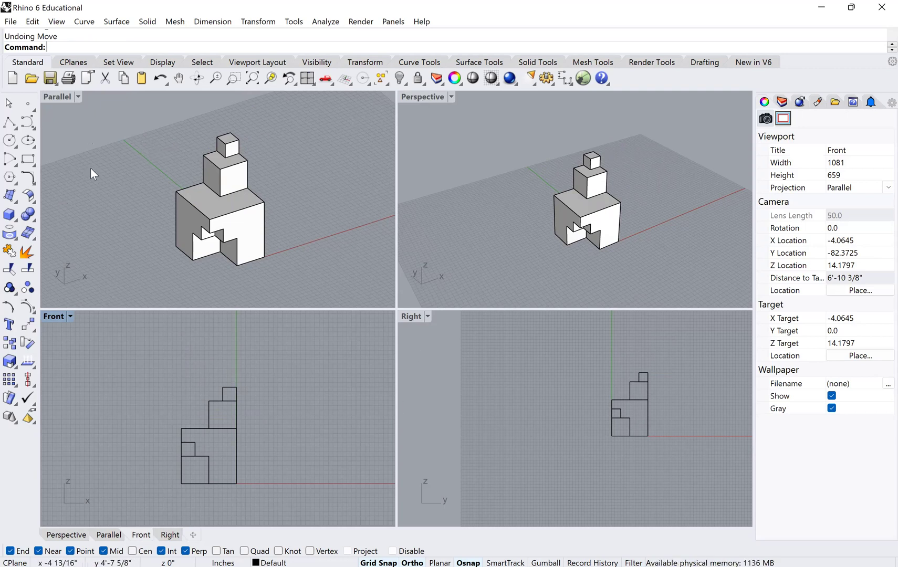
Step: Orbit the Parallel viewport to look down on the stacked blocks' notched corner and save it as the named view "View A"
{"action": "left_click", "coordinate": [77, 97]}
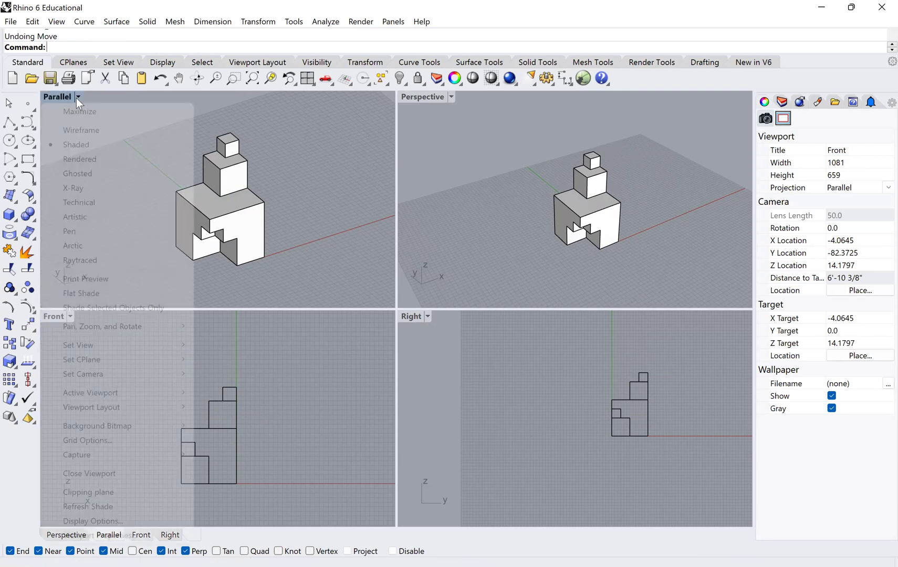
{"action": "right_click_drag", "start_coordinate": [278, 179], "coordinate": [215, 216]}
{"action": "scroll", "coordinate": [220, 206], "scroll_direction": "up", "scroll_amount": 2}
{"action": "scroll", "coordinate": [220, 206], "scroll_direction": "up", "scroll_amount": 2}
{"action": "left_click", "coordinate": [78, 97]}
{"action": "mouse_move", "coordinate": [117, 341]}
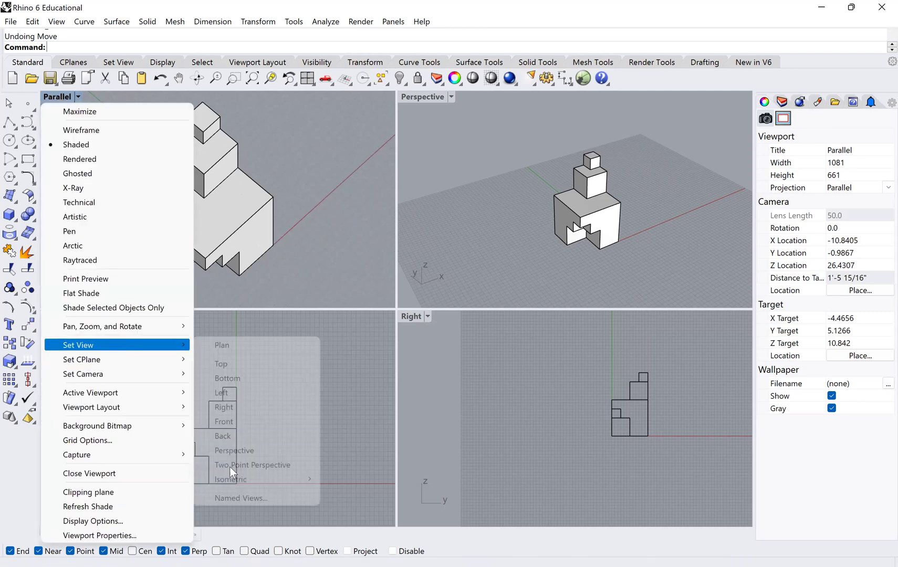
{"action": "left_click", "coordinate": [240, 498]}
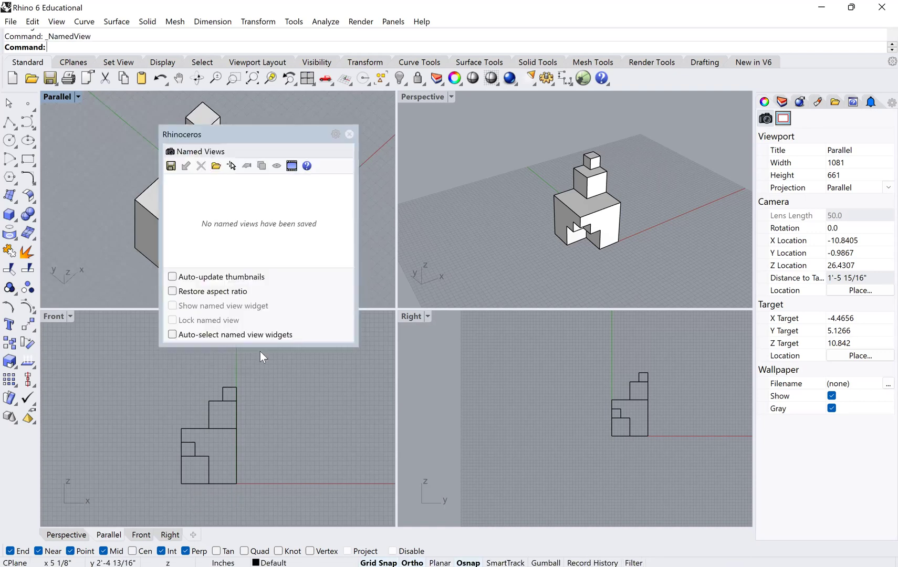
{"action": "left_click", "coordinate": [171, 165]}
{"action": "type", "text": "Vie"}
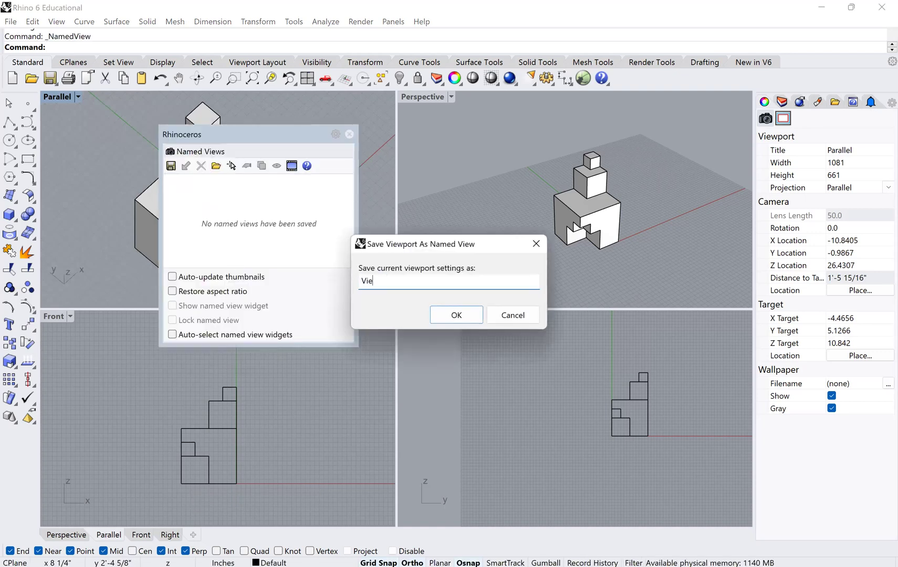
{"action": "type", "text": "w A"}
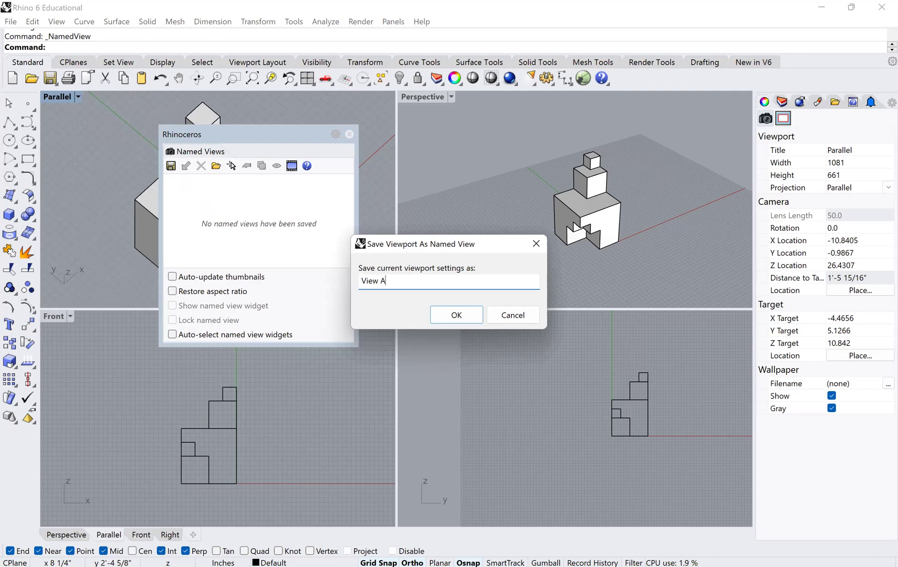
{"action": "left_click", "coordinate": [456, 315]}
{"action": "left_click", "coordinate": [350, 135]}
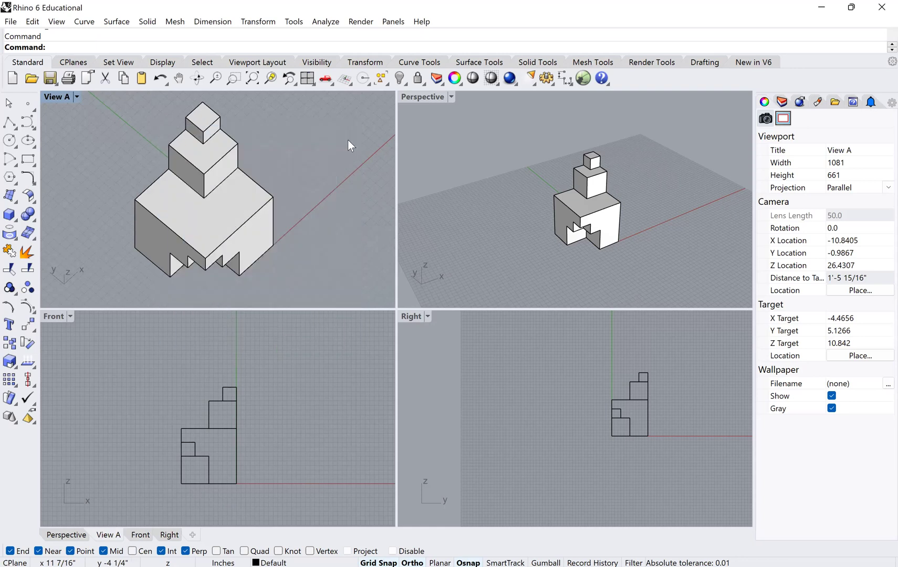
Step: Orbit the viewport away from the saved angle and restore the named view View A
{"action": "right_click_drag", "start_coordinate": [349, 144], "coordinate": [160, 197]}
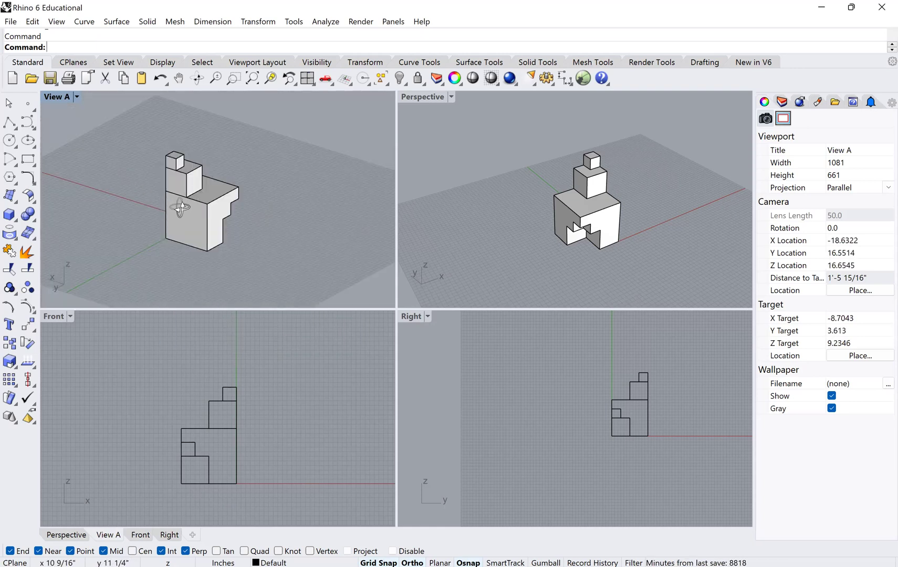
{"action": "key", "text": "Home"}
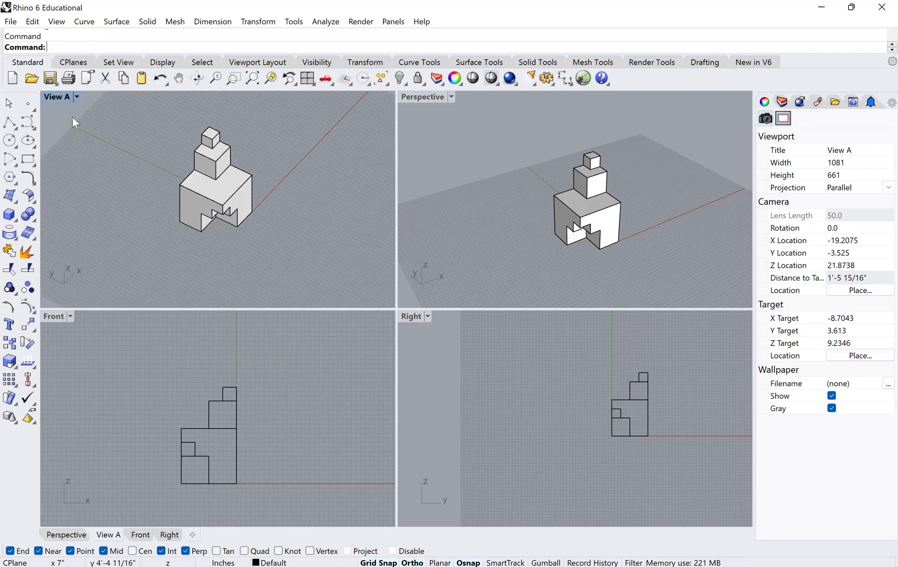
{"action": "left_click", "coordinate": [76, 97]}
{"action": "mouse_move", "coordinate": [111, 345]}
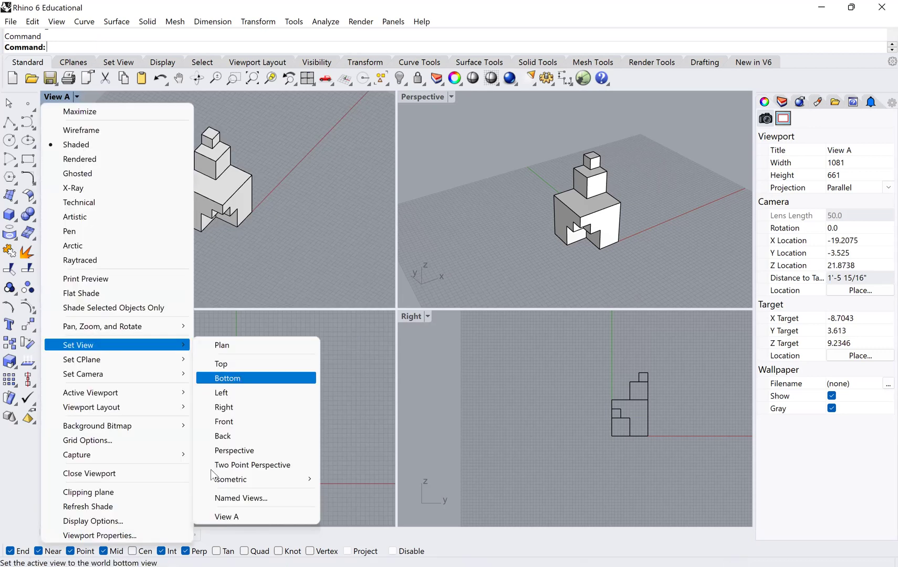
{"action": "left_click", "coordinate": [239, 517]}
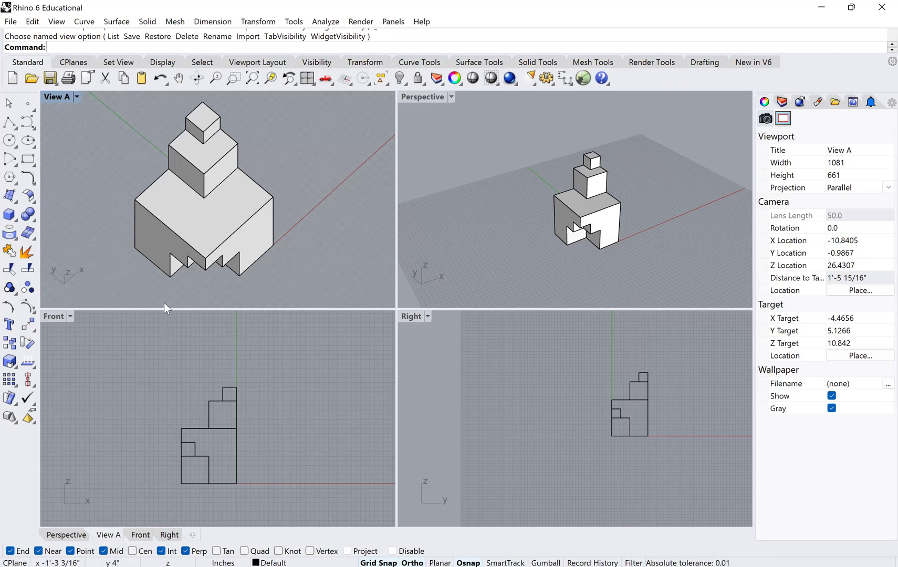
Step: Draw a vertical line 6 inches tall rising from the ground plane in front of the blocks' notched corner in the Perspective viewport
{"action": "scroll", "coordinate": [226, 228], "scroll_direction": "down", "scroll_amount": 3}
{"action": "right_click_drag", "start_coordinate": [222, 258], "coordinate": [210, 231], "text": "shift"}
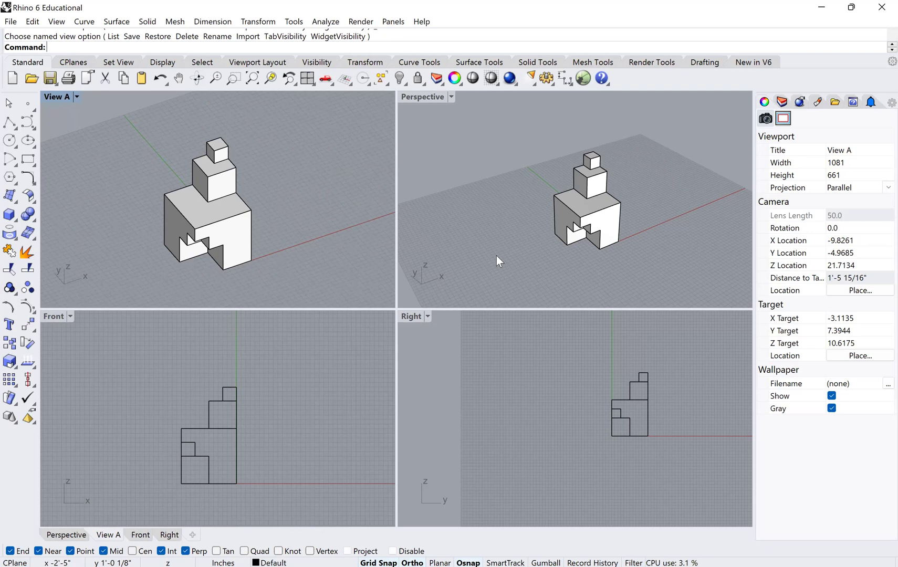
{"action": "right_click_drag", "start_coordinate": [530, 279], "coordinate": [505, 242]}
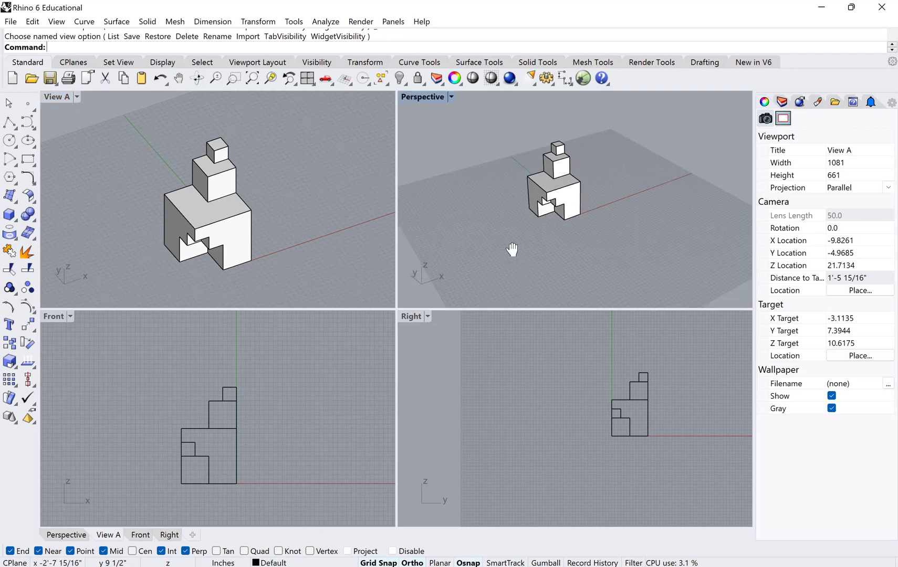
{"action": "scroll", "coordinate": [507, 224], "scroll_direction": "up", "scroll_amount": 2}
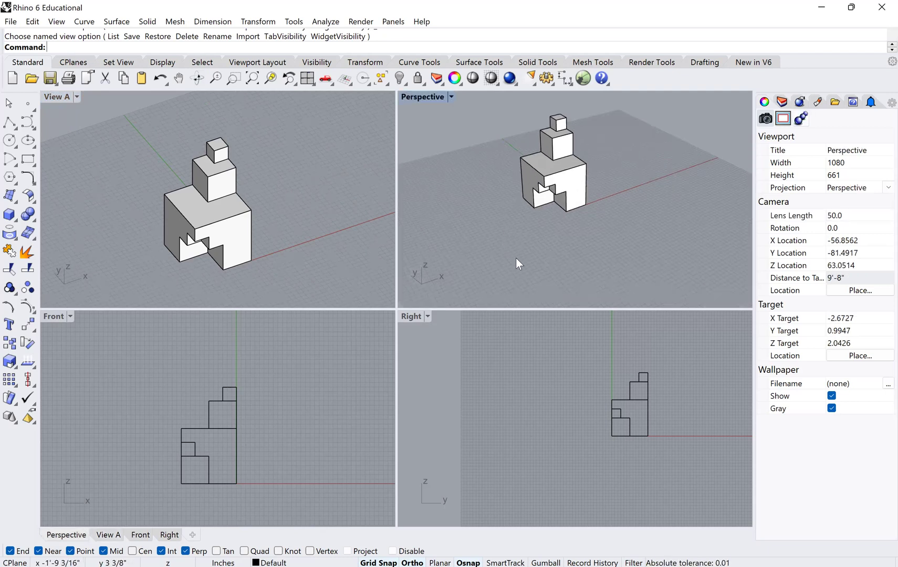
{"action": "type", "text": "Line"}
{"action": "key", "text": "Return"}
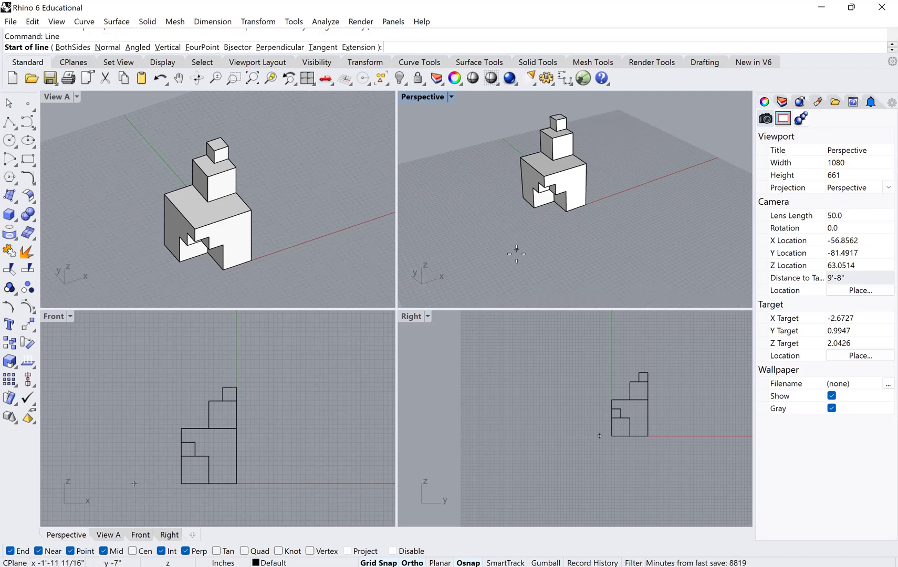
{"action": "left_click", "coordinate": [388, 214]}
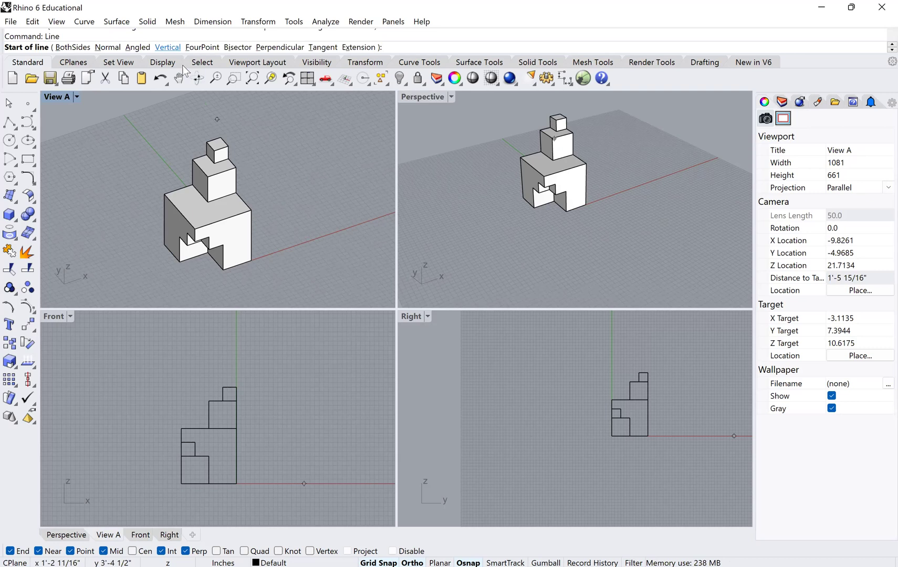
{"action": "left_click", "coordinate": [168, 47]}
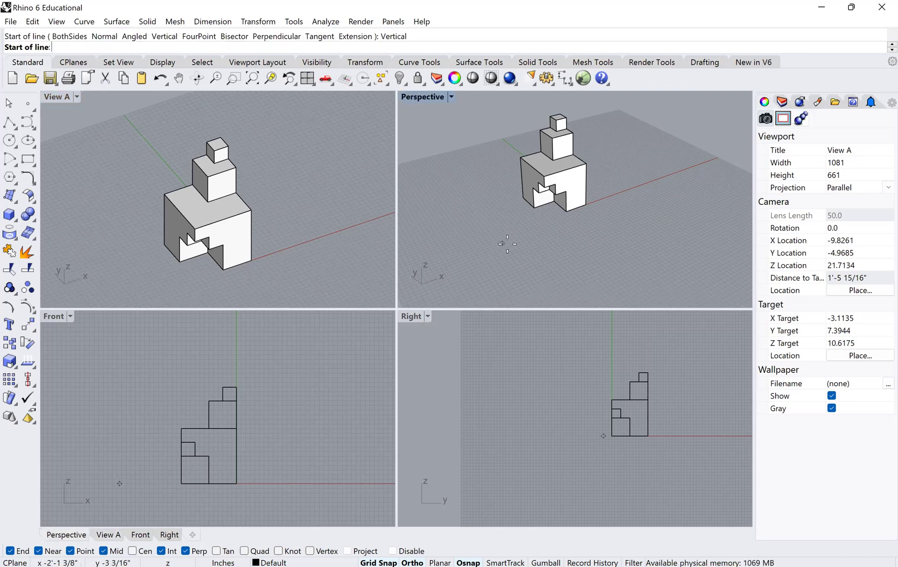
{"action": "left_click", "coordinate": [532, 255]}
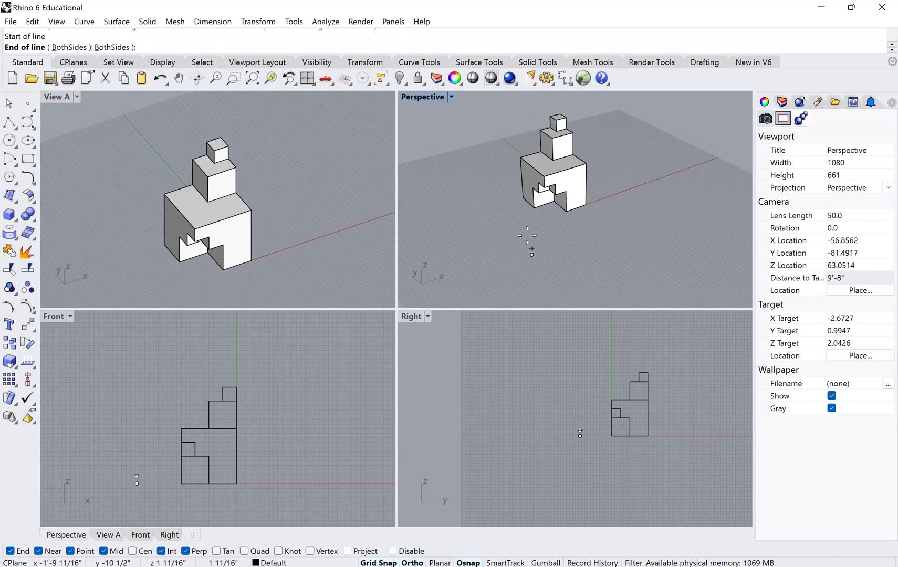
{"action": "type", "text": "6"}
{"action": "key", "text": "Return"}
{"action": "left_click", "coordinate": [528, 222]}
Step: Place View A's camera at the vertical line's top endpoint and its target at the inner corner of the base block's notch
{"action": "right_click_drag", "start_coordinate": [577, 251], "coordinate": [547, 250]}
{"action": "scroll", "coordinate": [528, 225], "scroll_direction": "up", "scroll_amount": 2}
{"action": "right_click_drag", "start_coordinate": [558, 196], "coordinate": [563, 199]}
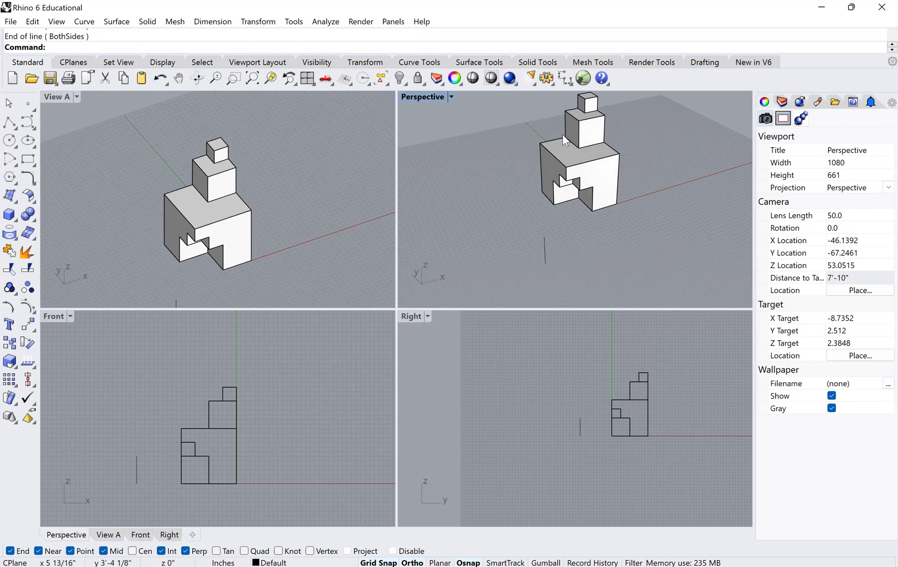
{"action": "scroll", "coordinate": [563, 135], "scroll_direction": "down", "scroll_amount": 2}
{"action": "scroll", "coordinate": [571, 254], "scroll_direction": "down", "scroll_amount": 2}
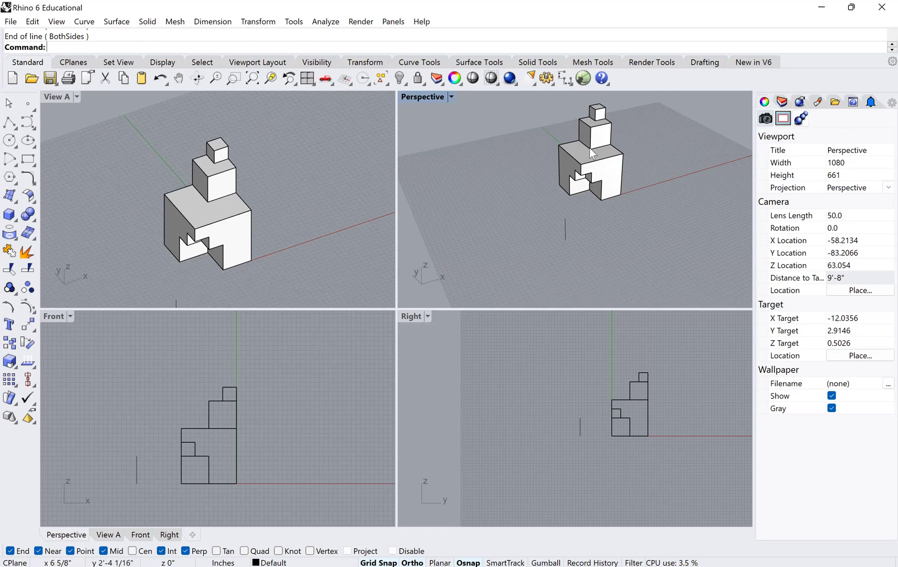
{"action": "left_click", "coordinate": [80, 96]}
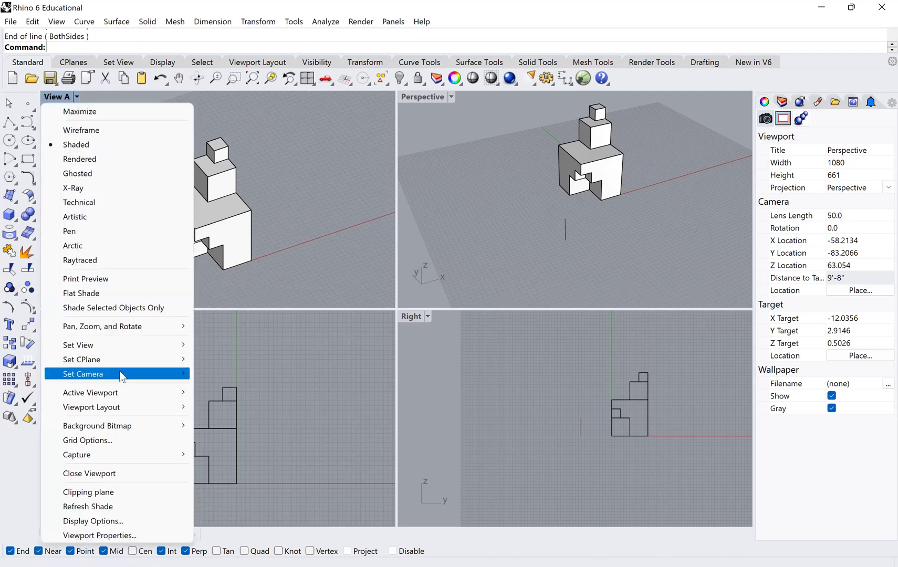
{"action": "mouse_move", "coordinate": [120, 374]}
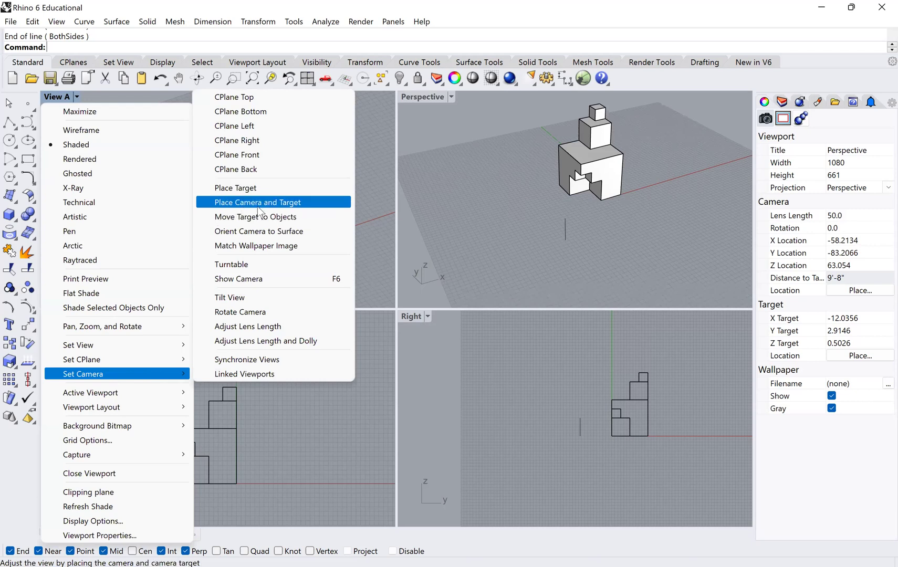
{"action": "left_click", "coordinate": [232, 206]}
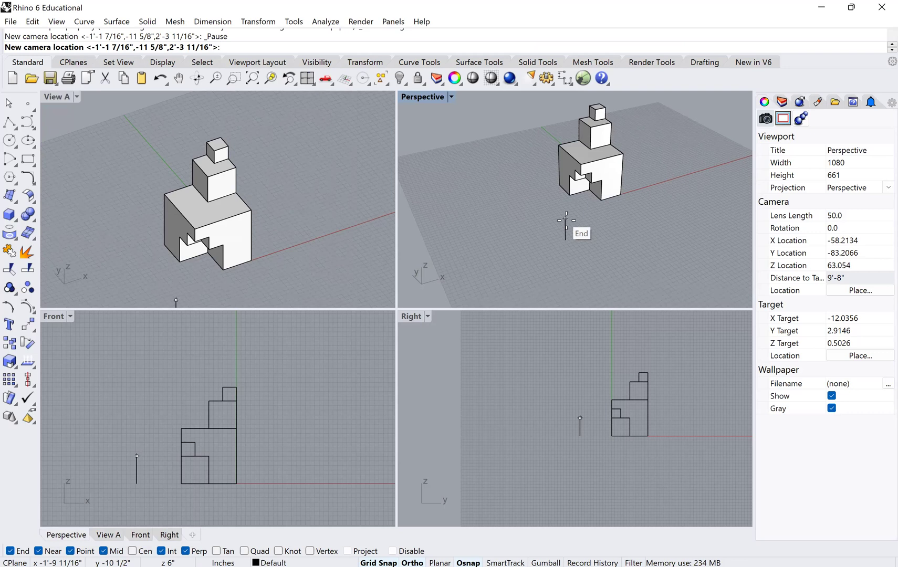
{"action": "left_click", "coordinate": [566, 220]}
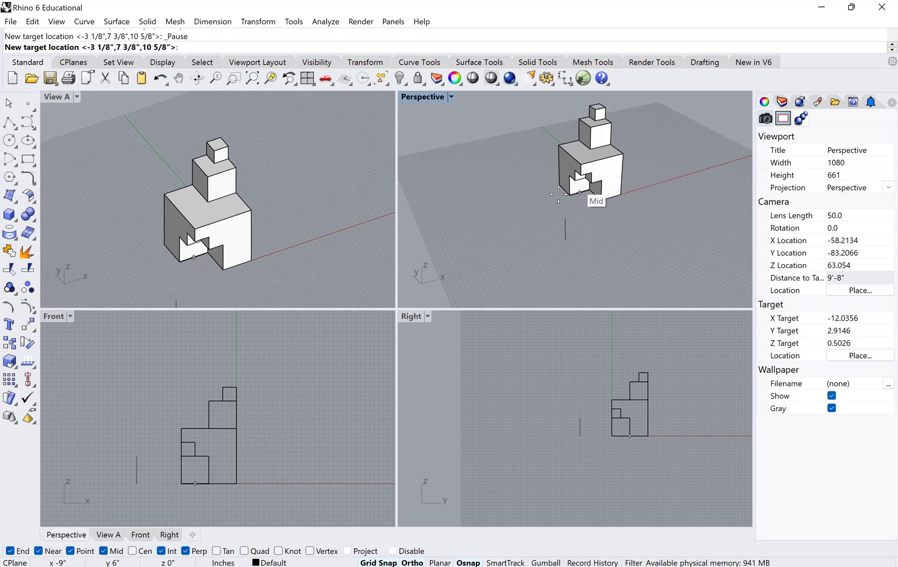
{"action": "right_click_drag", "start_coordinate": [551, 194], "coordinate": [578, 177]}
{"action": "scroll", "coordinate": [579, 175], "scroll_direction": "up", "scroll_amount": 2}
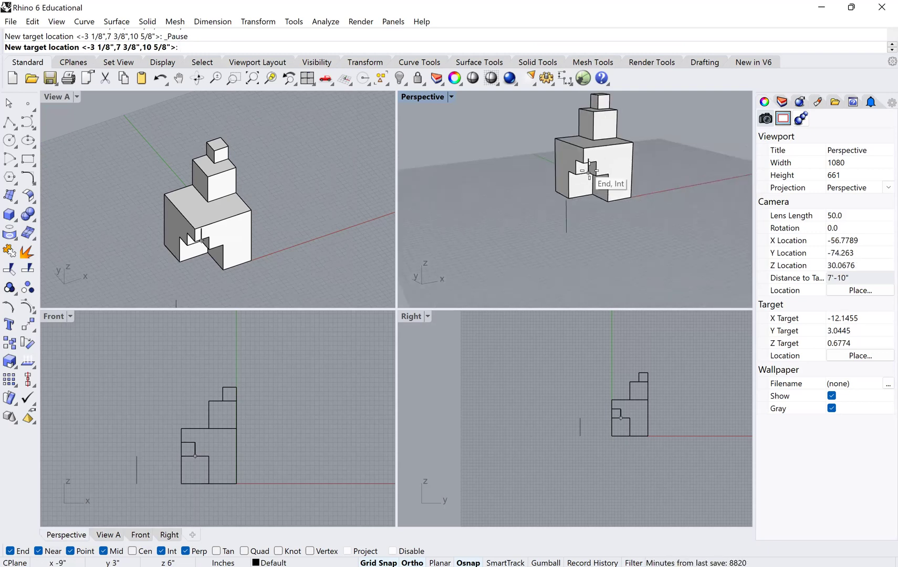
{"action": "left_click", "coordinate": [589, 171]}
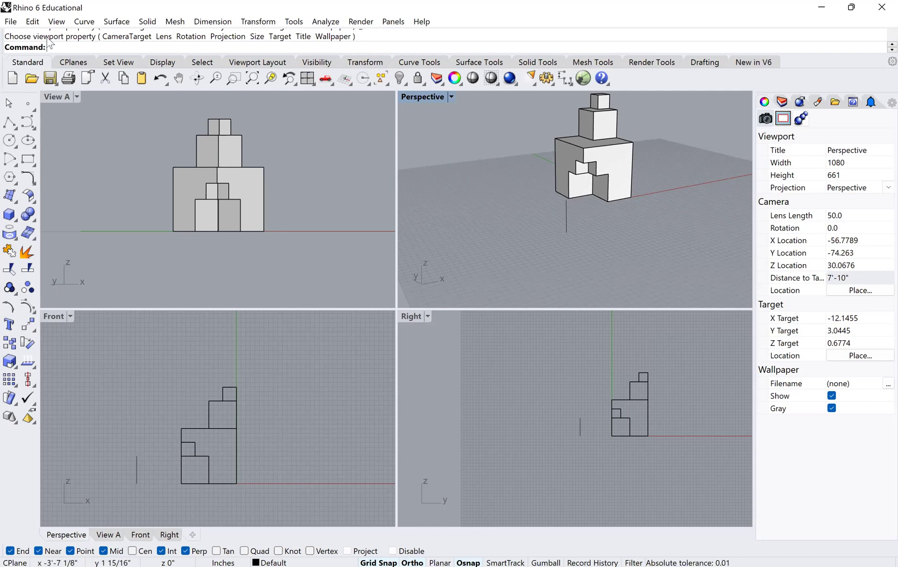
Step: Show the camera object of the View A viewport and view it from the side in the Perspective viewport
{"action": "left_click", "coordinate": [77, 97]}
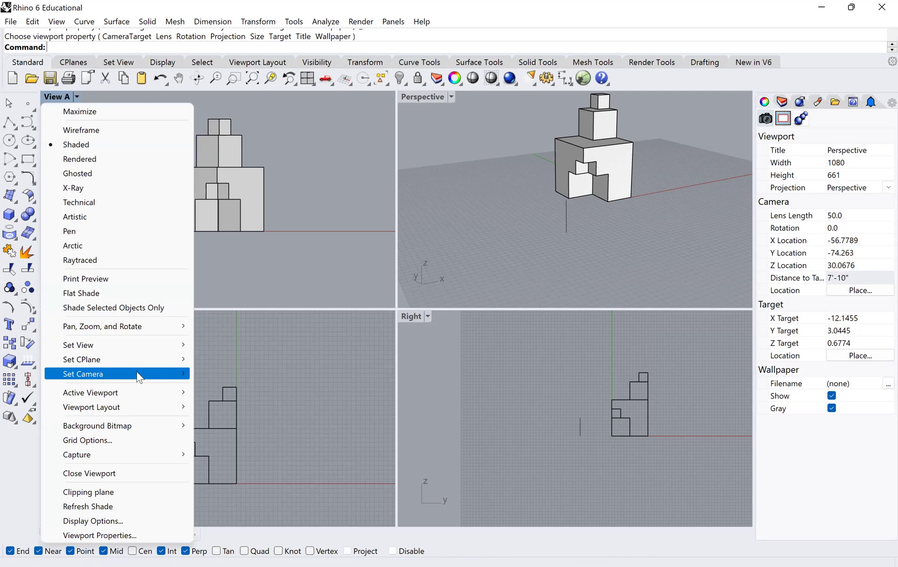
{"action": "left_click", "coordinate": [185, 374]}
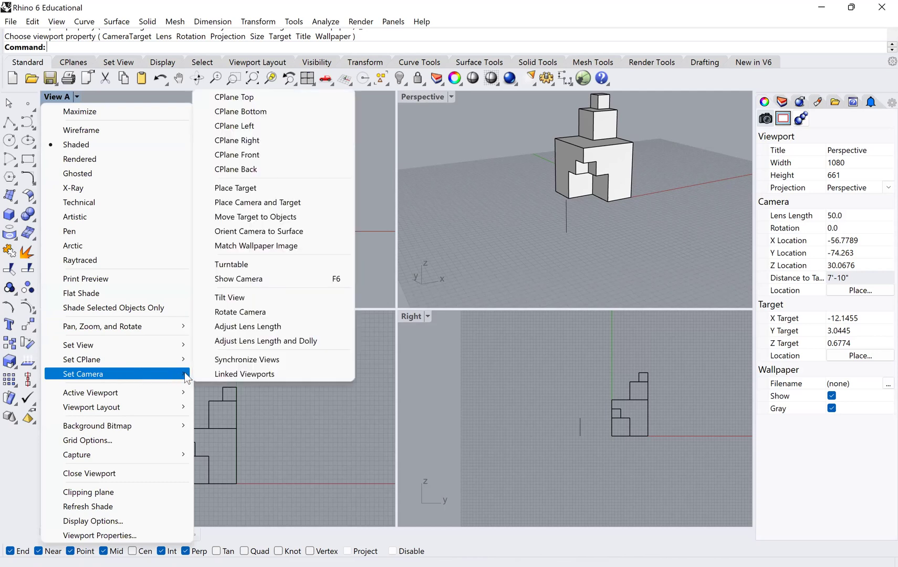
{"action": "left_click", "coordinate": [239, 280]}
{"action": "right_click_drag", "start_coordinate": [583, 247], "coordinate": [529, 217]}
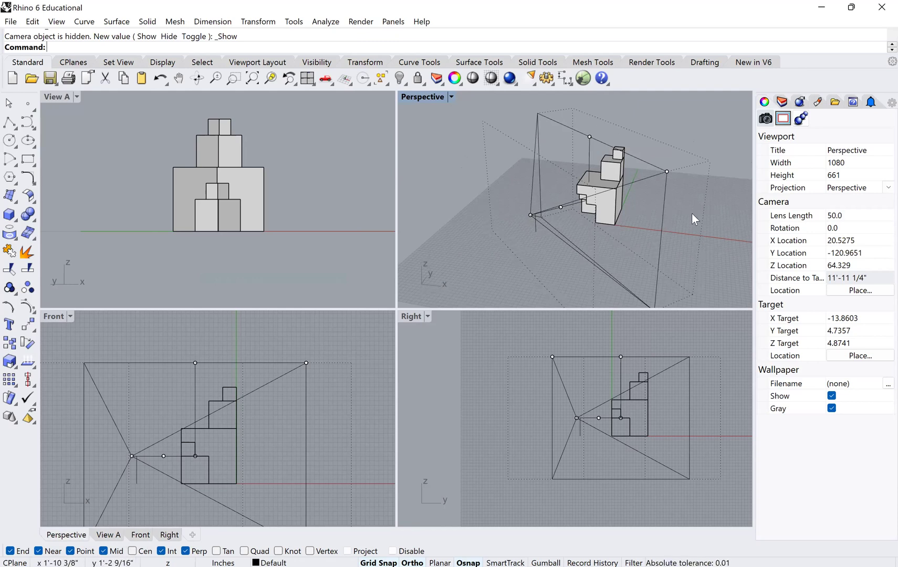
{"action": "right_click_drag", "start_coordinate": [638, 205], "coordinate": [540, 208]}
Step: Select the camera's location point in the Perspective viewport and try to move it a short distance
{"action": "left_click", "coordinate": [539, 208]}
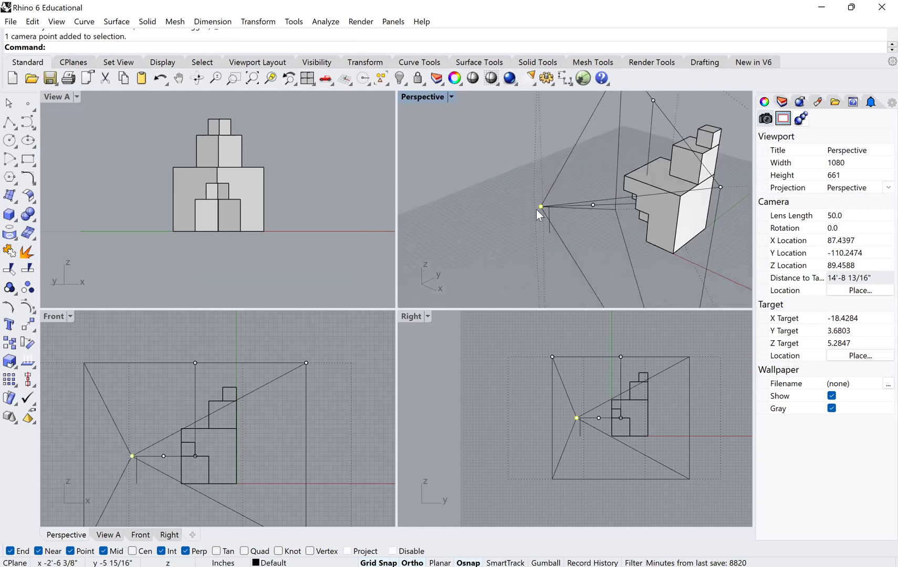
{"action": "scroll", "coordinate": [539, 211], "scroll_direction": "up", "scroll_amount": 5}
{"action": "mouse_move", "coordinate": [571, 214]}
{"action": "right_mouse_down"}
{"action": "mouse_move", "coordinate": [583, 194]}
{"action": "mouse_move", "coordinate": [646, 174]}
{"action": "mouse_move", "coordinate": [660, 190]}
{"action": "mouse_move", "coordinate": [575, 228]}
{"action": "right_mouse_up"}
{"action": "right_click", "coordinate": [576, 228]}
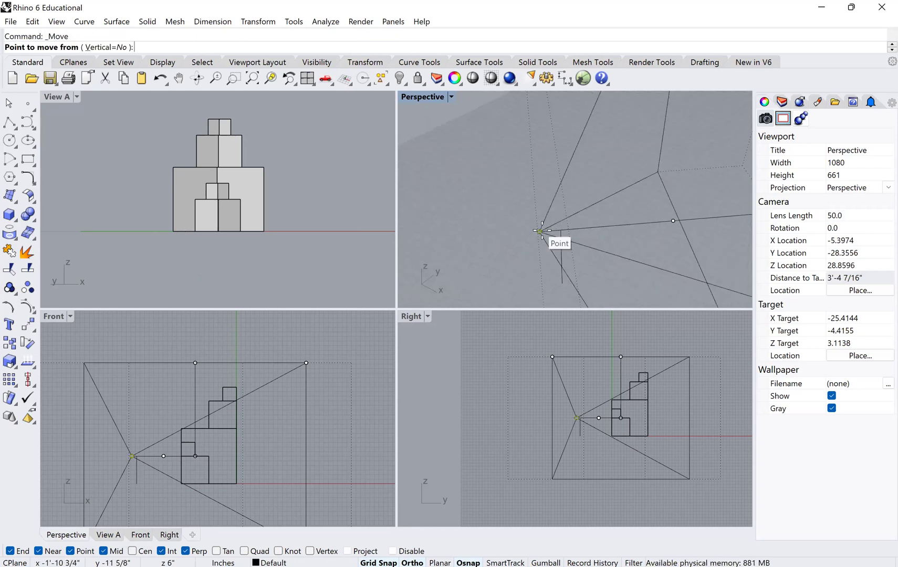
{"action": "left_click", "coordinate": [543, 231]}
{"action": "left_click", "coordinate": [544, 226]}
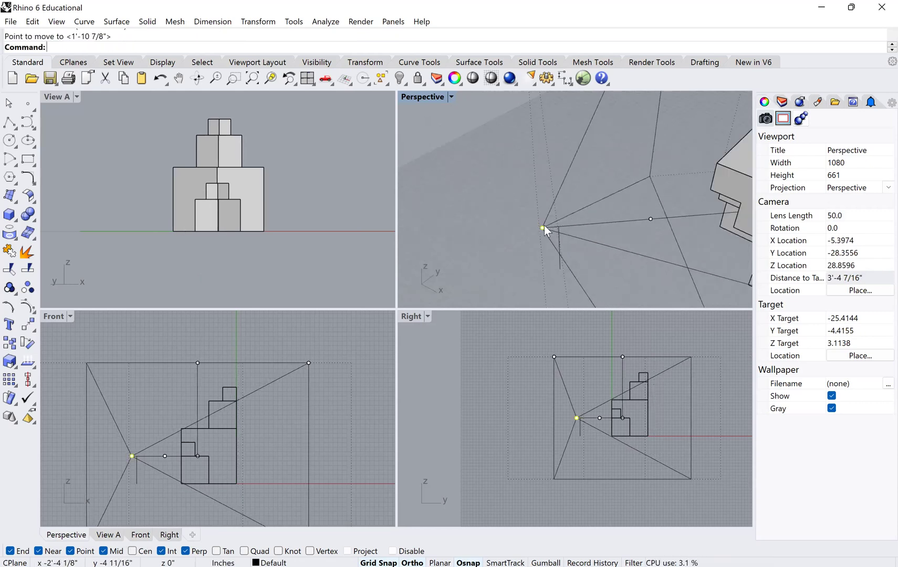
Step: Try to move the camera's location point onto the vertical line's top endpoint in the Perspective viewport
{"action": "right_click_drag", "start_coordinate": [576, 216], "coordinate": [527, 162]}
{"action": "right_click", "coordinate": [526, 163]}
{"action": "left_click", "coordinate": [522, 178]}
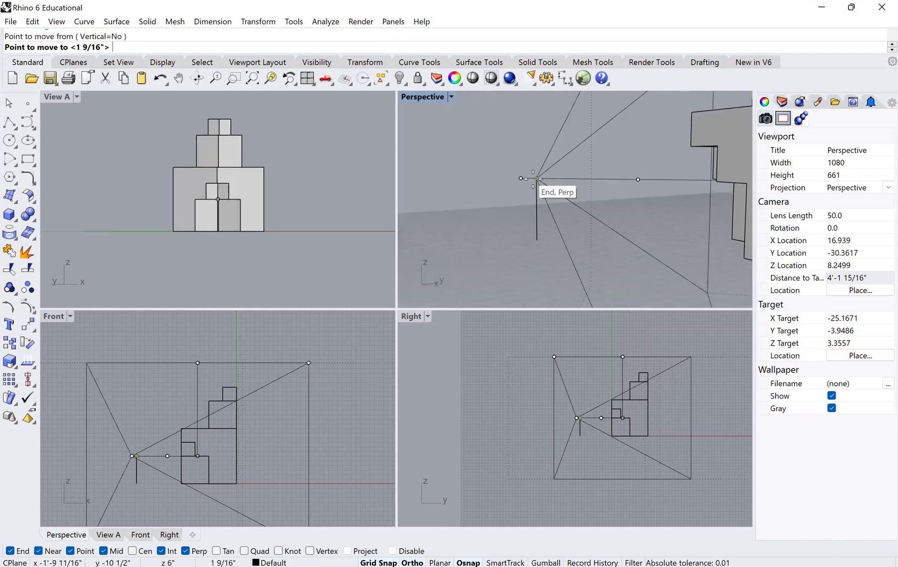
{"action": "left_click", "coordinate": [537, 179]}
Step: Examine the camera's other control points by selecting the view frame's corner point and the point above the target
{"action": "right_click_drag", "start_coordinate": [532, 193], "coordinate": [611, 212]}
{"action": "scroll", "coordinate": [630, 169], "scroll_direction": "down", "scroll_amount": 7}
{"action": "right_click_drag", "start_coordinate": [630, 168], "coordinate": [654, 214]}
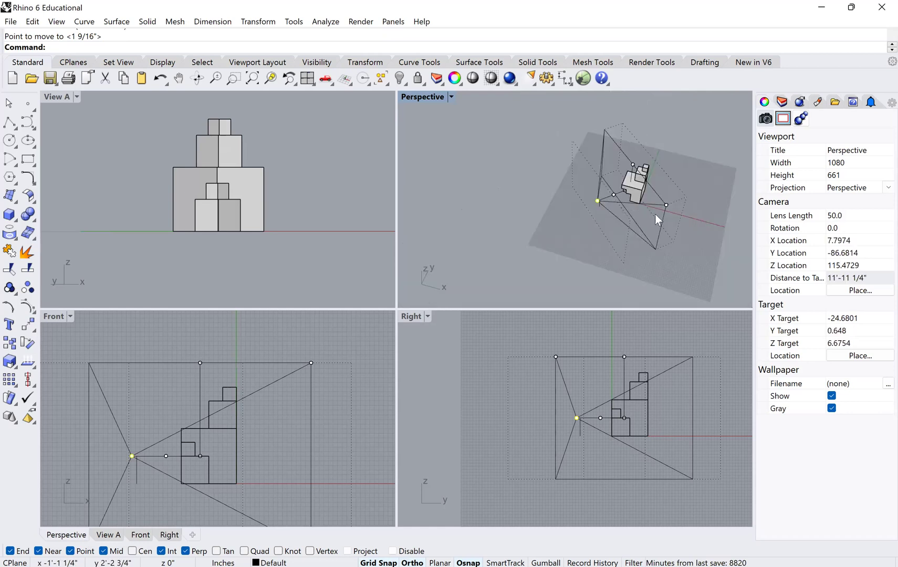
{"action": "scroll", "coordinate": [654, 214], "scroll_direction": "up", "scroll_amount": 4}
{"action": "left_click", "coordinate": [671, 200]}
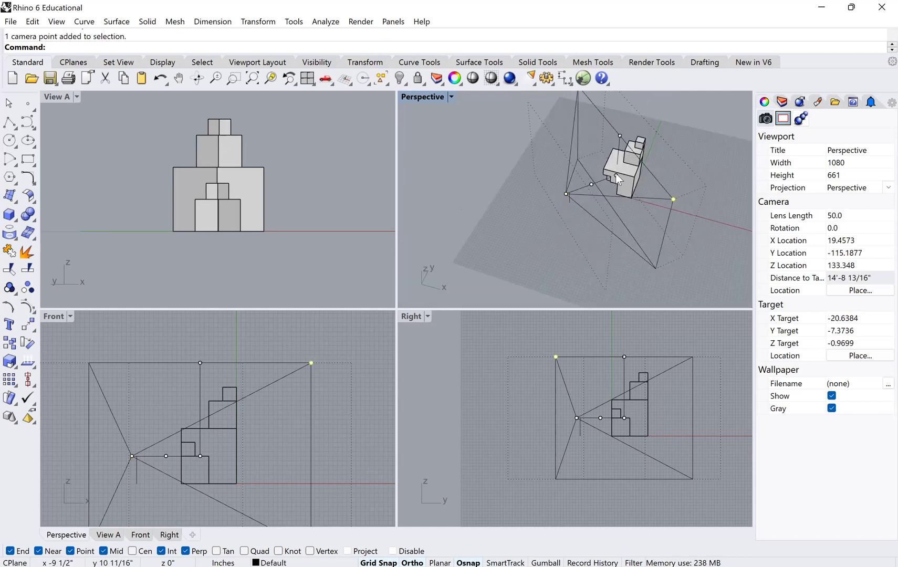
{"action": "left_click", "coordinate": [615, 174]}
{"action": "left_click", "coordinate": [621, 135]}
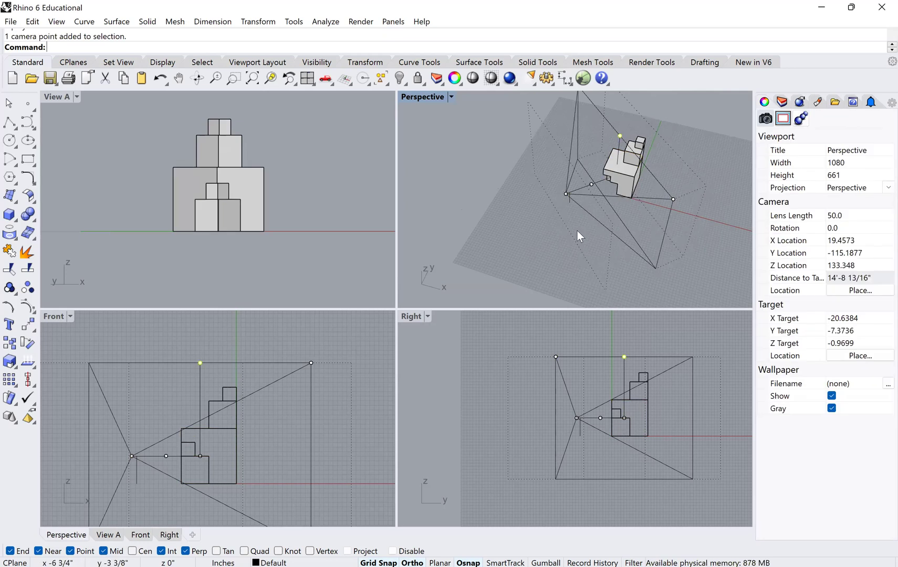
Step: Select the view frame's corner point in the Perspective viewport and move it inward to narrow the View A camera's field of view
{"action": "right_click_drag", "start_coordinate": [577, 231], "coordinate": [586, 190]}
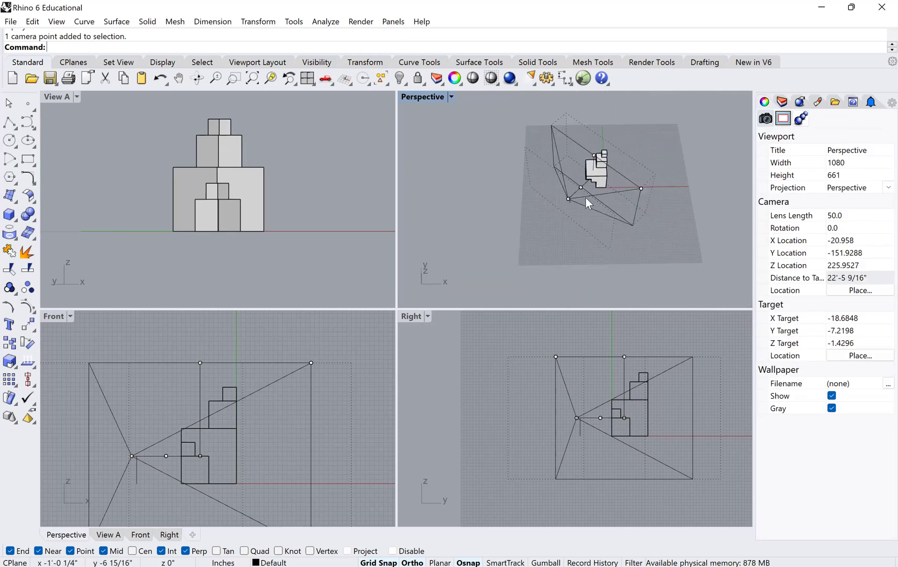
{"action": "scroll", "coordinate": [567, 193], "scroll_direction": "up", "scroll_amount": 4}
{"action": "left_click_drag", "start_coordinate": [582, 214], "coordinate": [544, 169]}
{"action": "left_click", "coordinate": [660, 156]}
{"action": "left_click", "coordinate": [687, 190]}
{"action": "right_click_drag", "start_coordinate": [531, 225], "coordinate": [609, 180]}
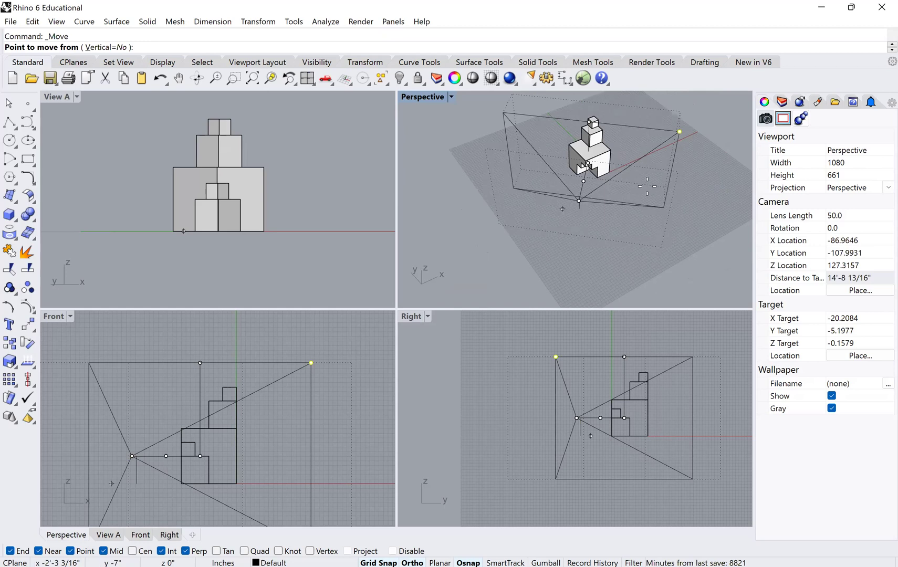
{"action": "left_click", "coordinate": [609, 180]}
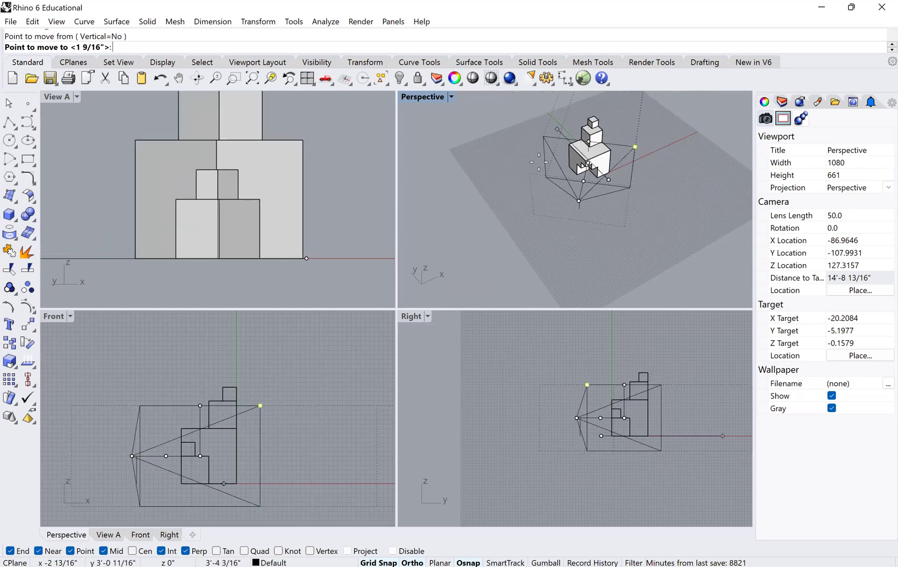
{"action": "left_click", "coordinate": [543, 162]}
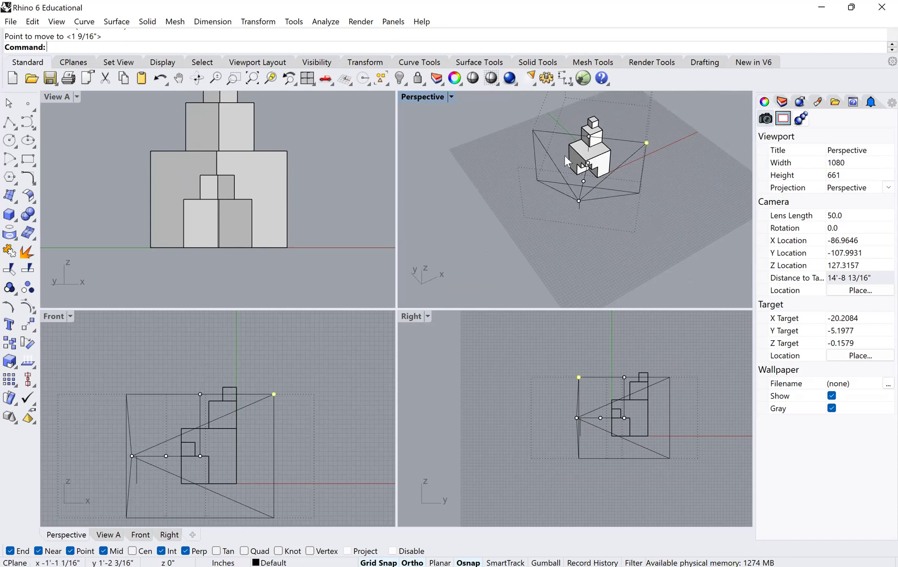
Step: Select the camera's target, middle and up points and rotate them slightly about the camera's location point with Ortho off
{"action": "left_click_drag", "start_coordinate": [564, 130], "coordinate": [596, 191]}
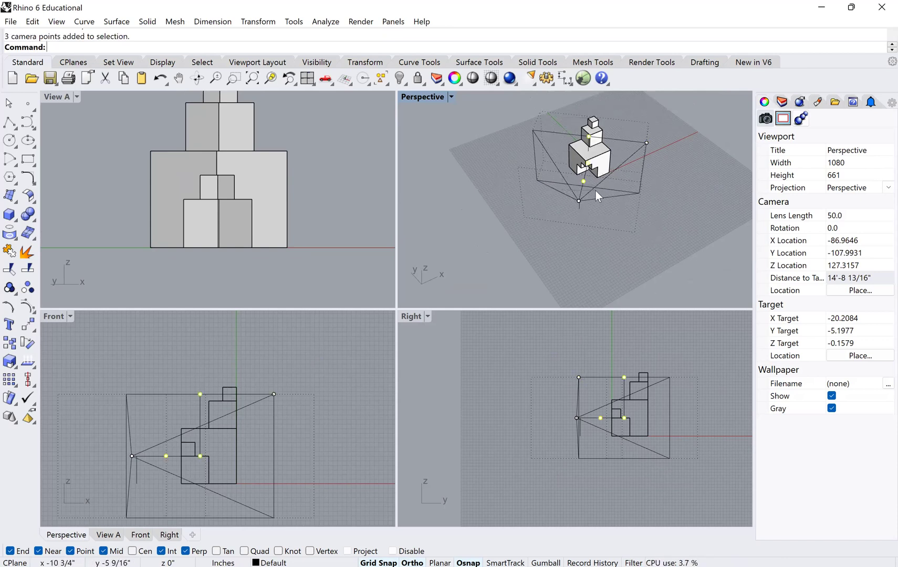
{"action": "type", "text": "rotate"}
{"action": "key", "text": "Return"}
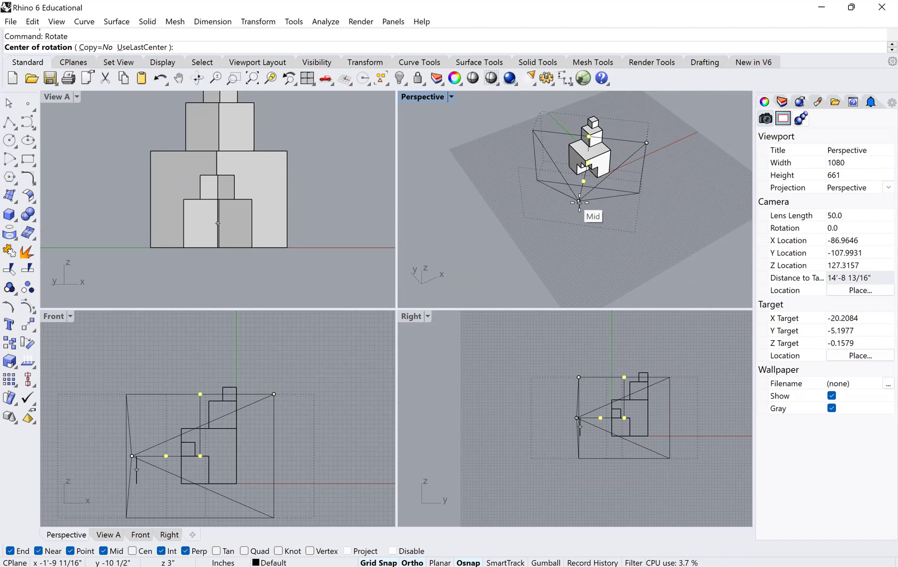
{"action": "left_click", "coordinate": [579, 201]}
{"action": "left_click", "coordinate": [629, 177]}
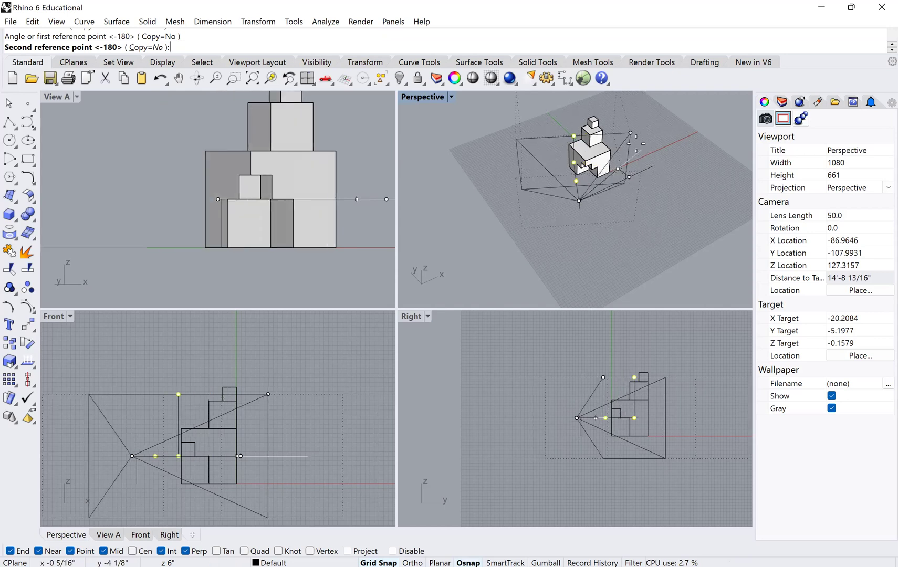
{"action": "left_click", "coordinate": [668, 168]}
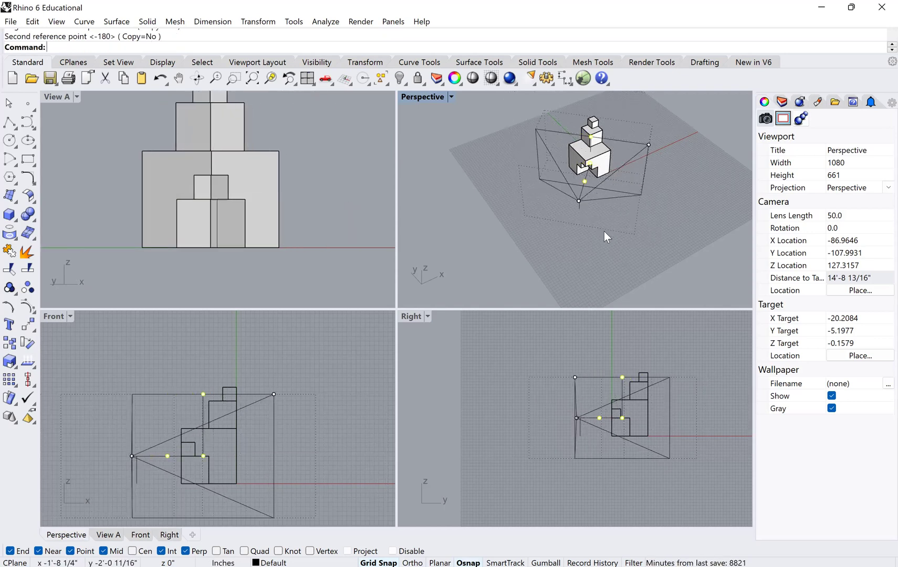
Step: Move only the camera's location point about 1'-4 3/4", mainly in the negative Y direction away from the model
{"action": "left_click", "coordinate": [604, 231]}
{"action": "left_click", "coordinate": [580, 202]}
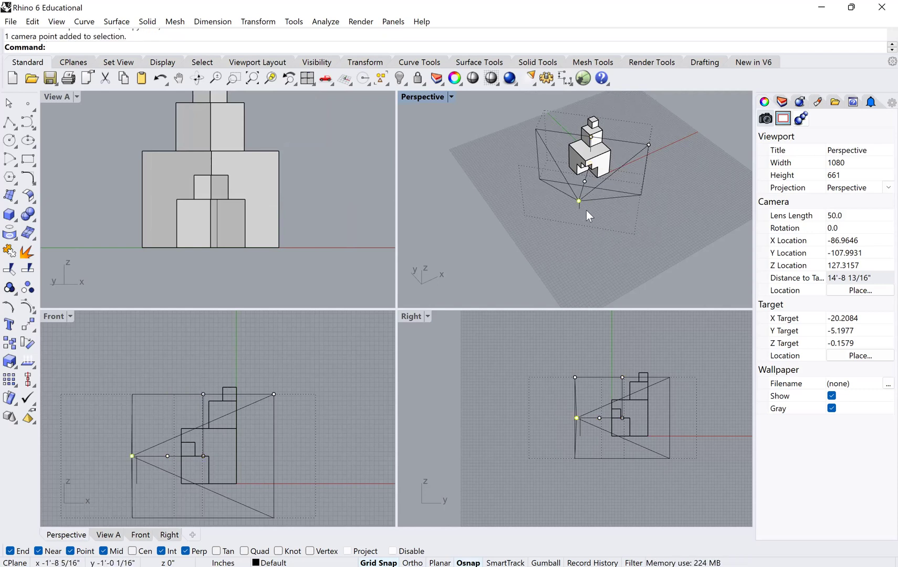
{"action": "type", "text": "m"}
{"action": "key", "text": "Return"}
{"action": "left_click", "coordinate": [592, 241]}
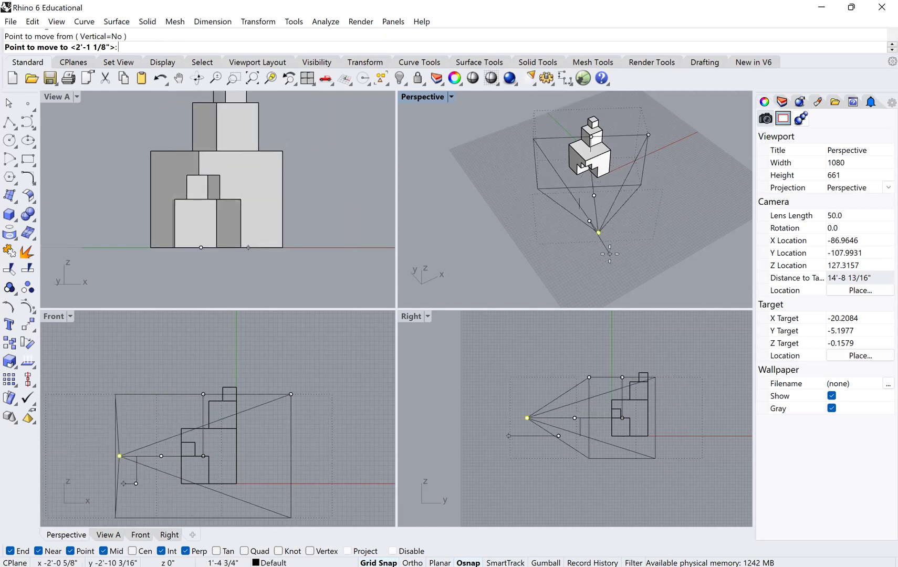
{"action": "left_click", "coordinate": [598, 232]}
{"action": "key", "text": "Return"}
{"action": "left_click", "coordinate": [615, 252]}
{"action": "key", "text": "Escape"}
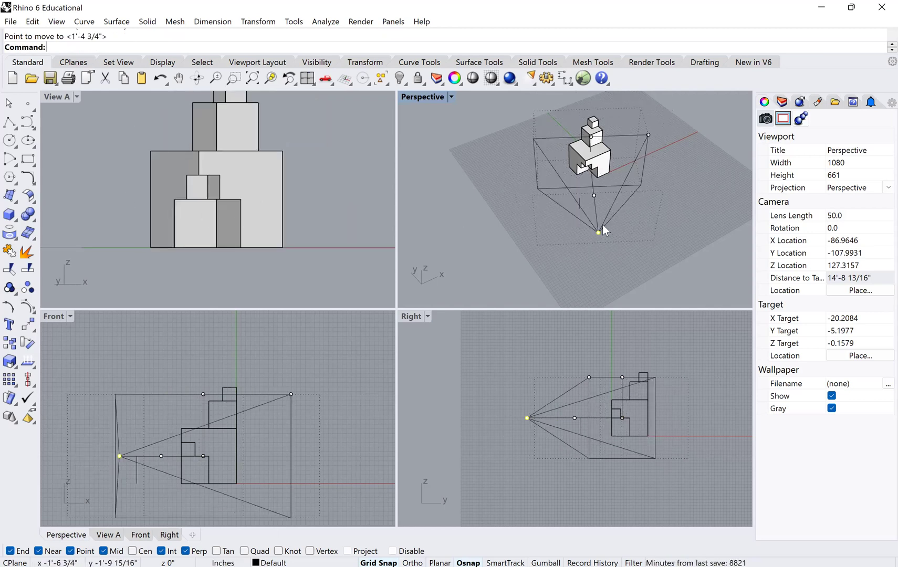
Step: Move the camera's location point about 1'-4 1/4", mainly in the negative X direction
{"action": "key", "text": "Return"}
{"action": "left_click", "coordinate": [626, 272]}
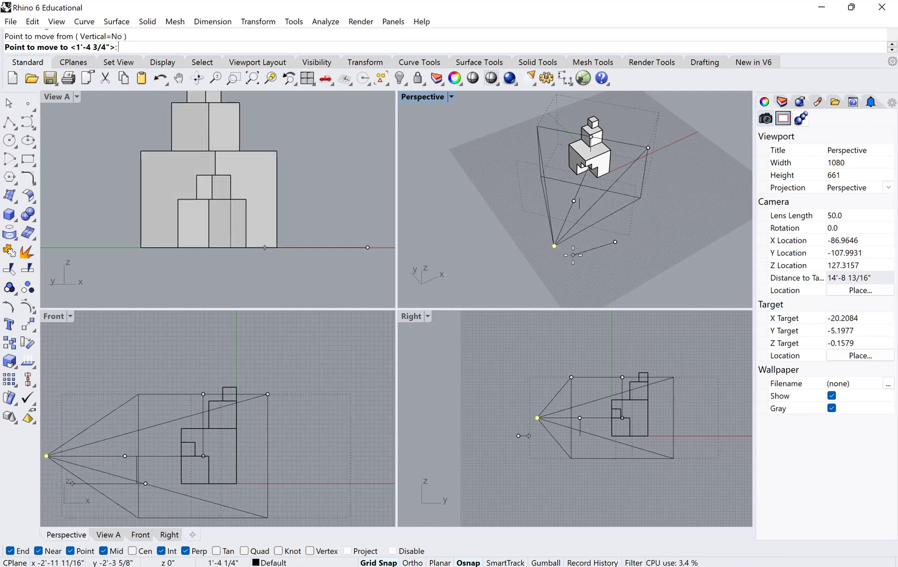
{"action": "left_click", "coordinate": [573, 255]}
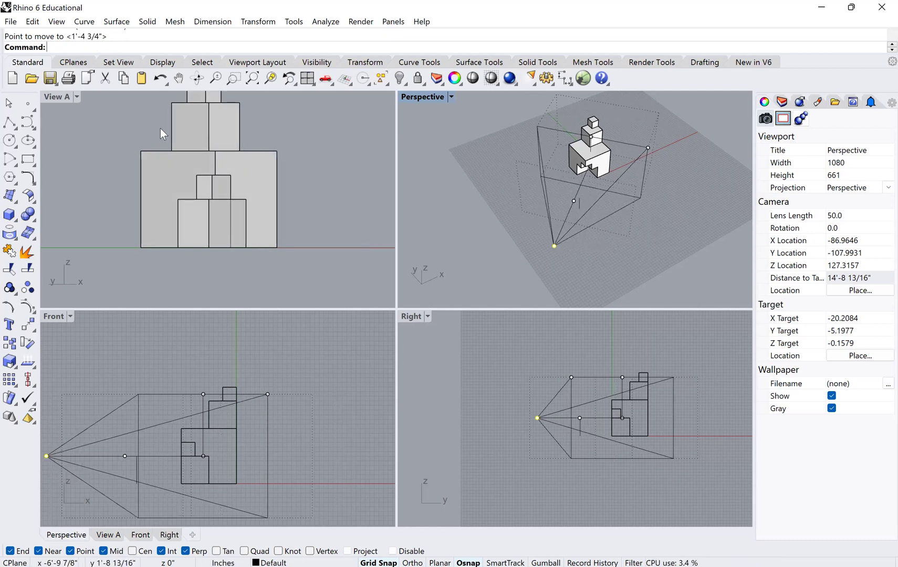
Step: Set the View A viewport to the Perspective view and move its camera's location point onto the vertical line's top endpoint and back out from the model
{"action": "left_click", "coordinate": [76, 98]}
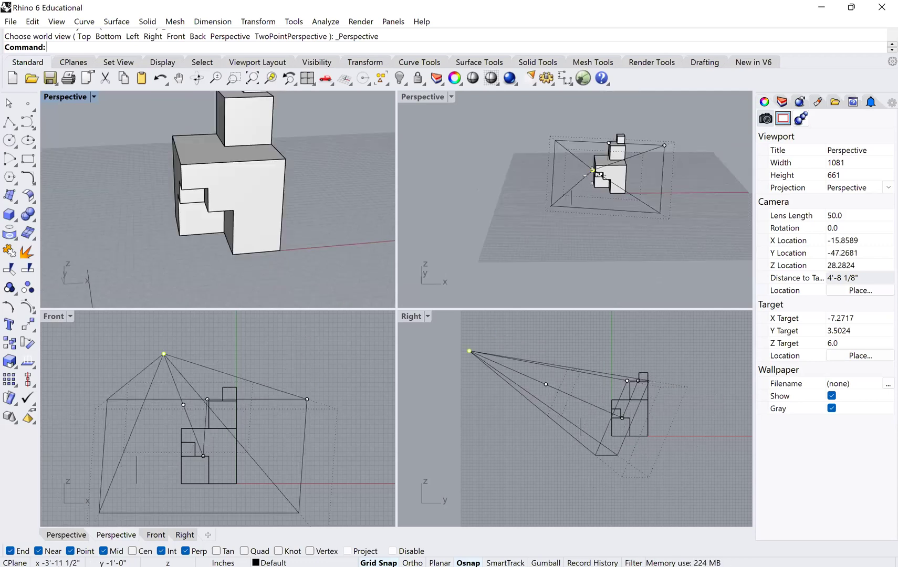
{"action": "left_click_drag", "start_coordinate": [593, 169], "coordinate": [572, 190]}
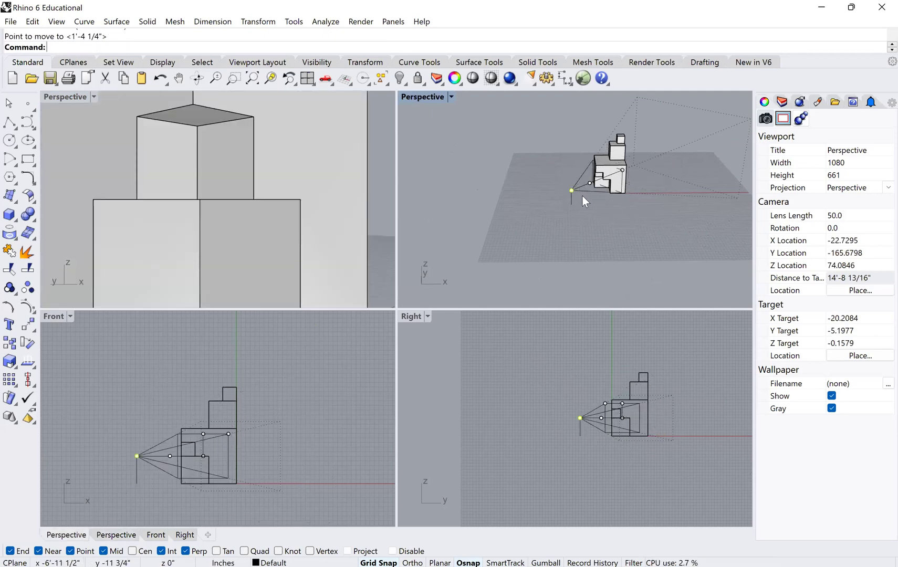
{"action": "right_click_drag", "start_coordinate": [591, 197], "coordinate": [576, 204]}
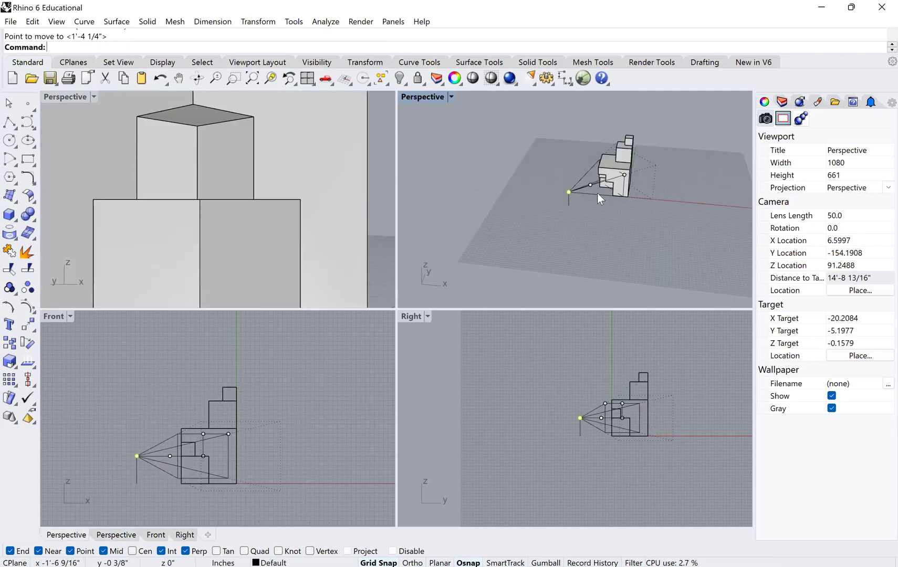
{"action": "left_click_drag", "start_coordinate": [567, 191], "coordinate": [432, 236]}
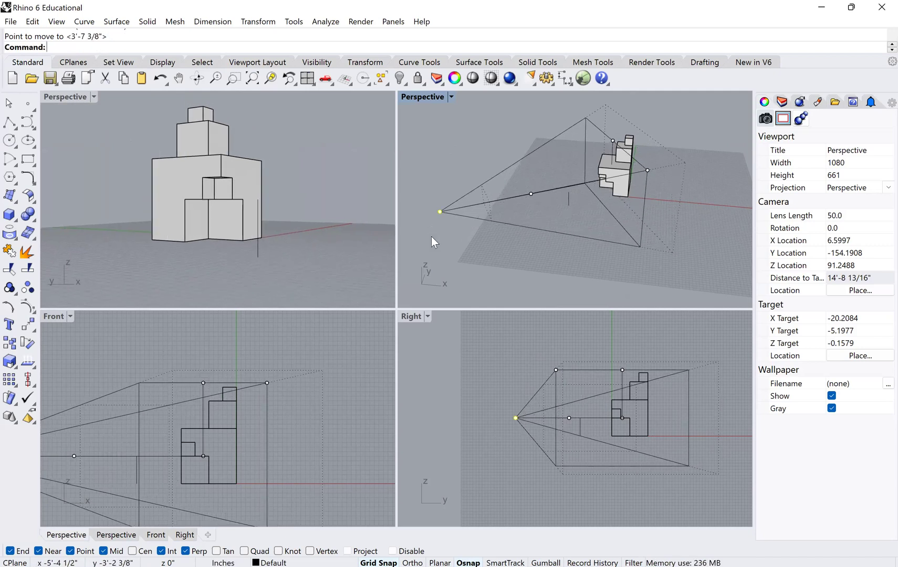